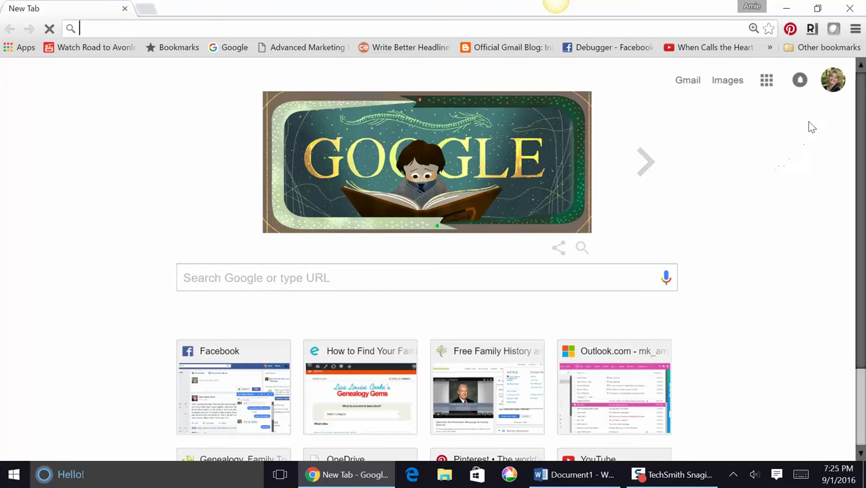
Check the account summary, then launch Blogger from the Google apps grid in Chrome
left_click(839, 80)
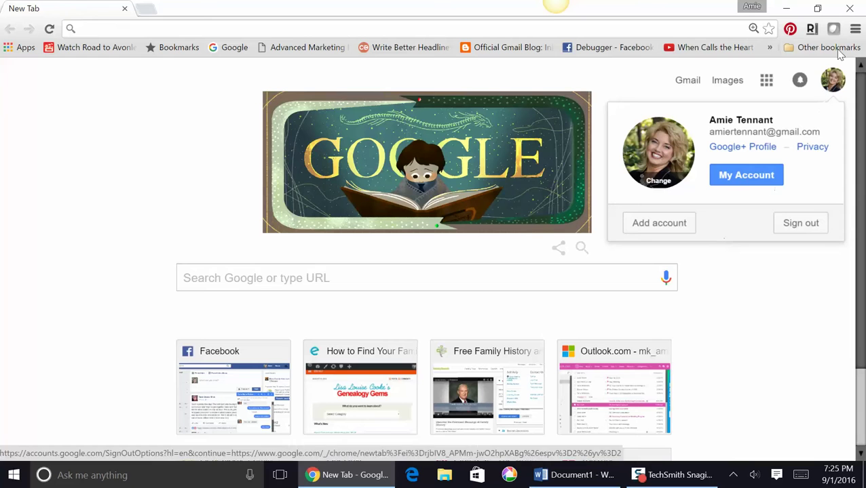
left_click(648, 74)
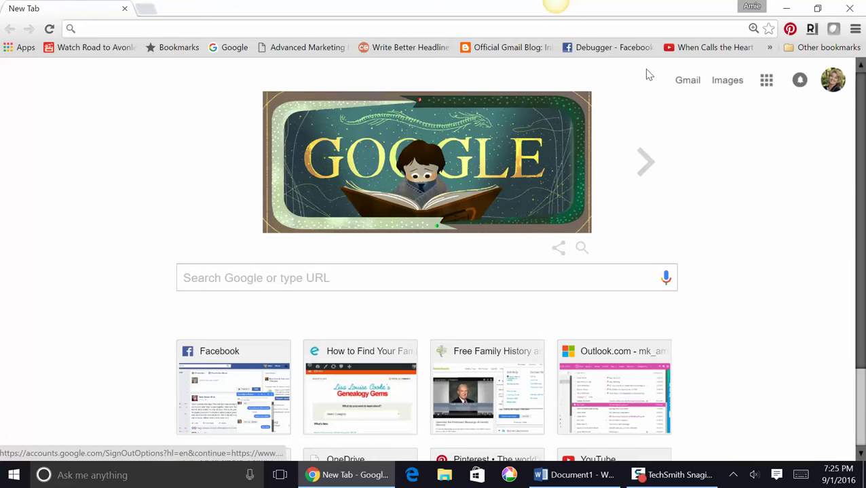
left_click(766, 81)
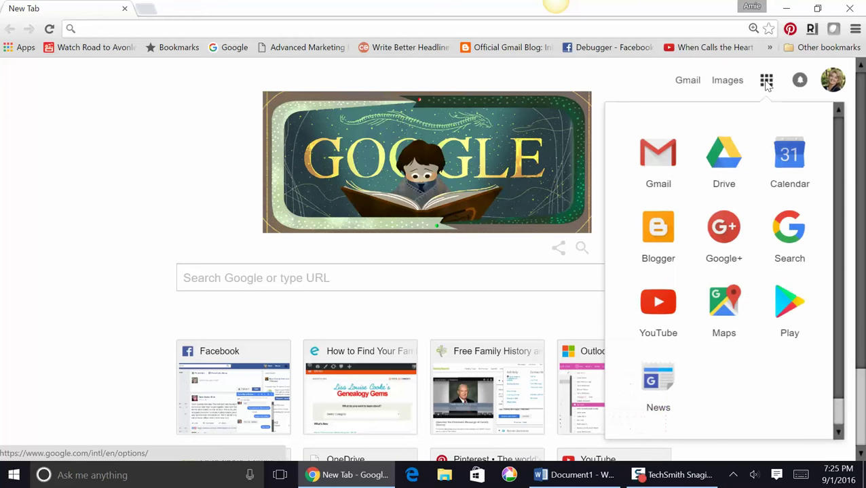
left_click(670, 225)
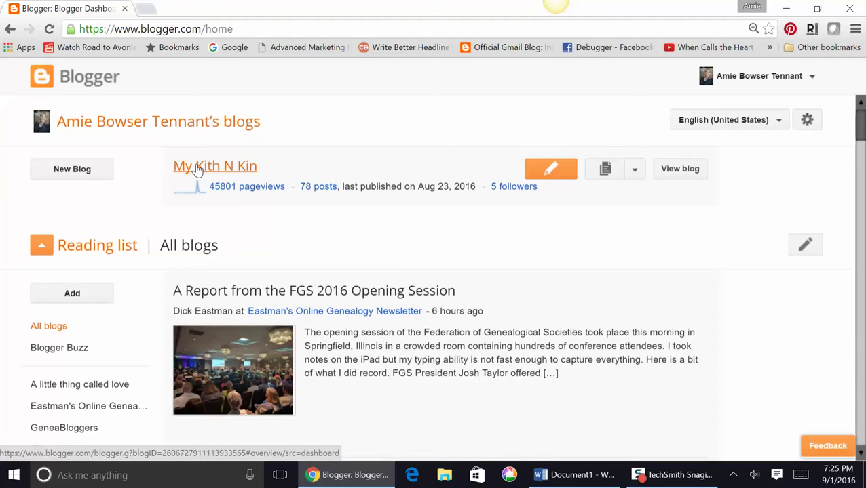
Start a new blog from the Blogger dashboard to bring up the Create a new blog dialog
left_click(88, 175)
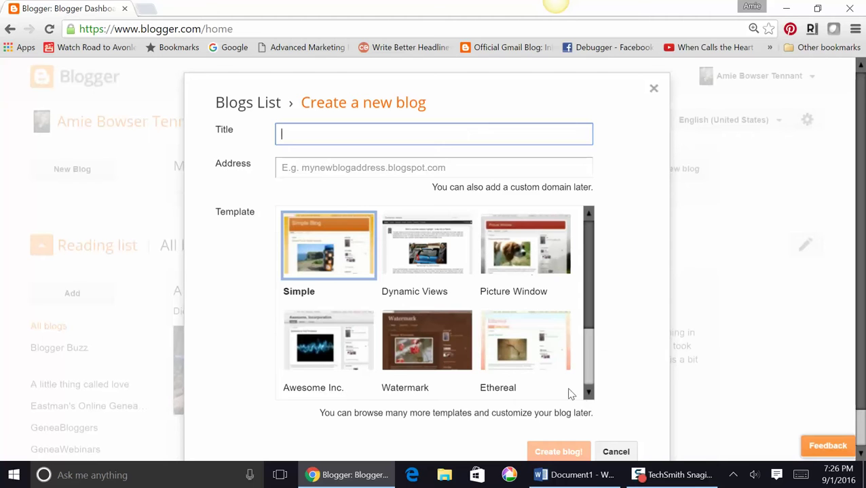
scroll(588, 401, "down", 2)
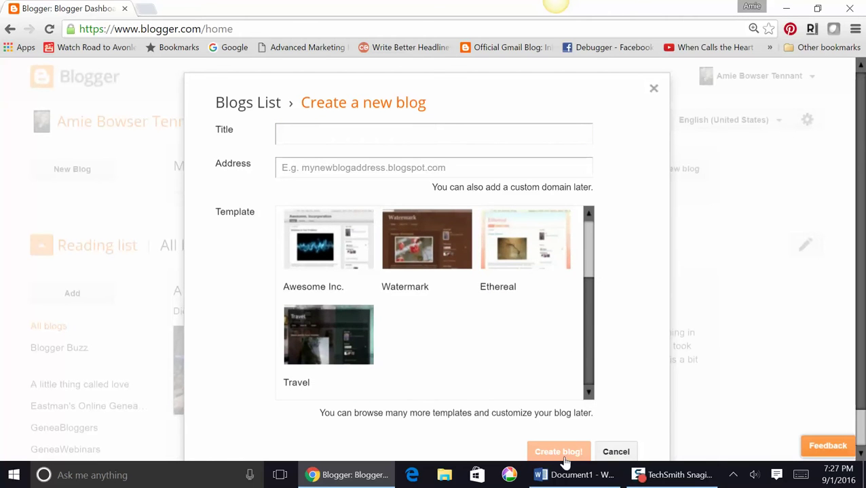
left_click(618, 452)
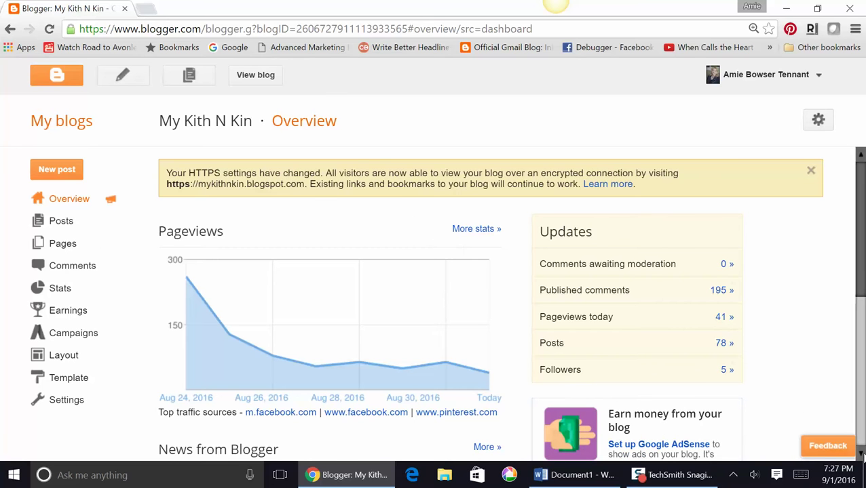
Open the detailed pageview stats for My Kith N Kin from its Overview page
left_click(859, 453)
left_click(859, 453)
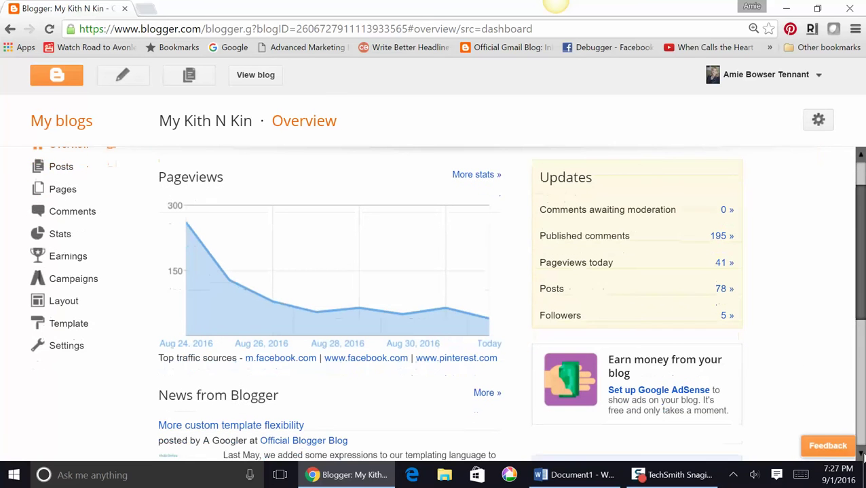
left_click(481, 176)
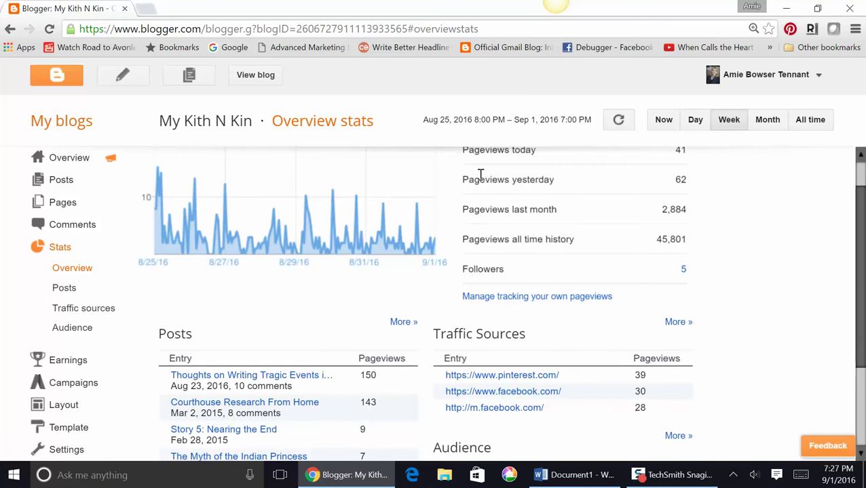
Switch the Overview stats from week to month, covering Aug 2–31, 2016
left_click(860, 156)
left_click(861, 158)
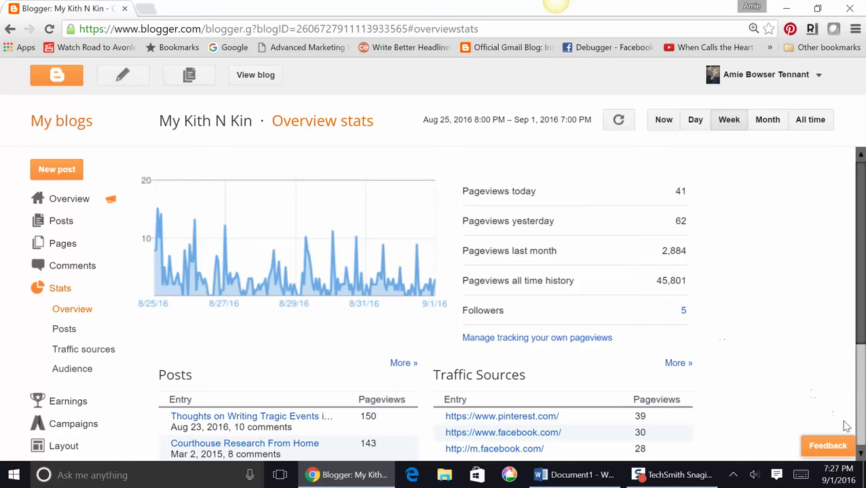
scroll(447, 303, "down", 1)
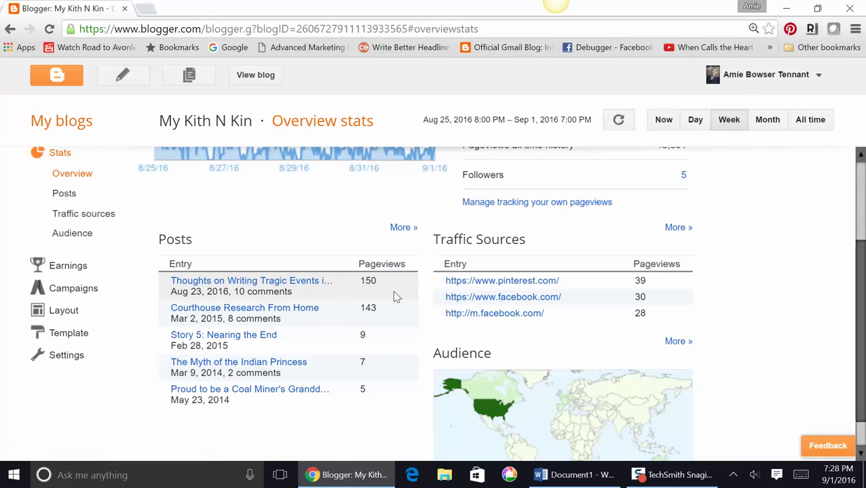
left_click(766, 126)
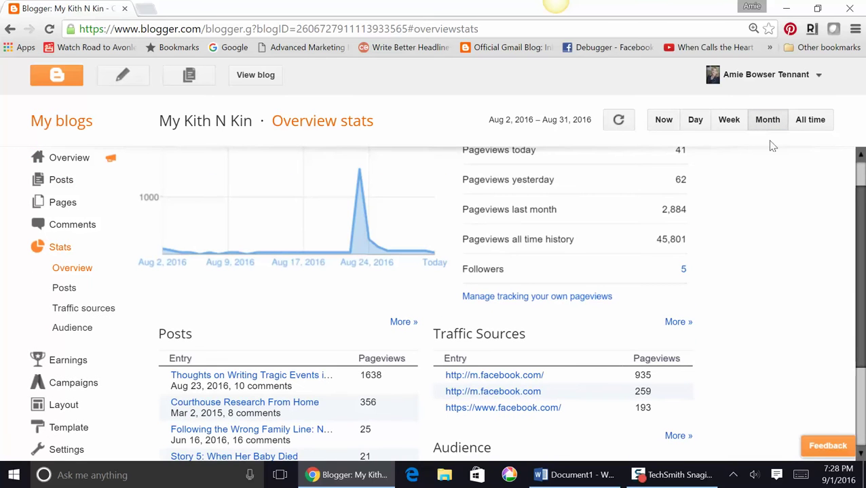
Switch the Overview stats to All time and review the Posts and Traffic Sources tables
scroll(861, 455, "down", 3)
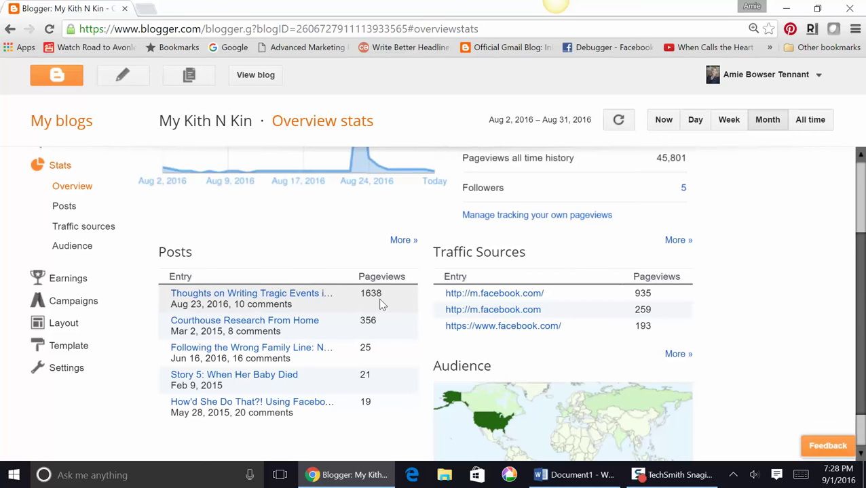
left_click(810, 120)
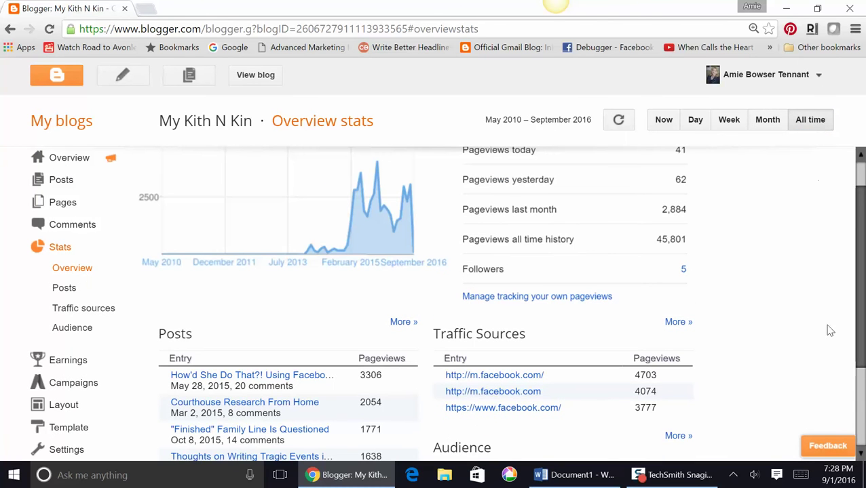
left_click(860, 453)
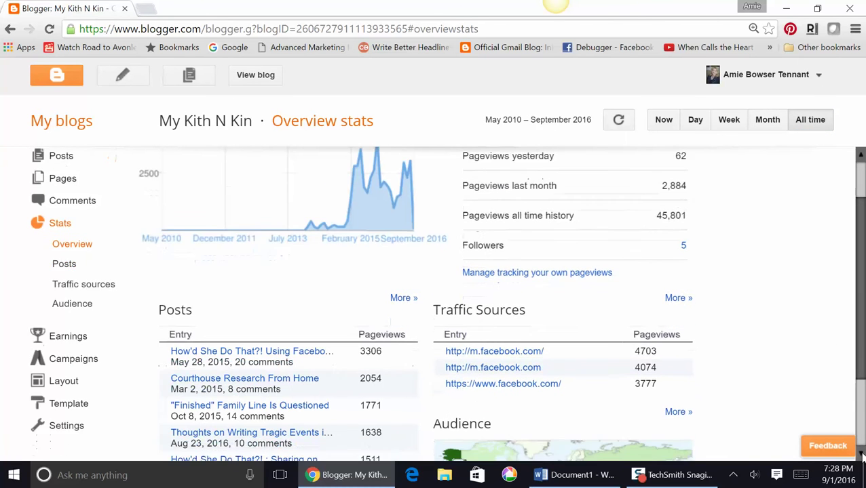
left_click(861, 454)
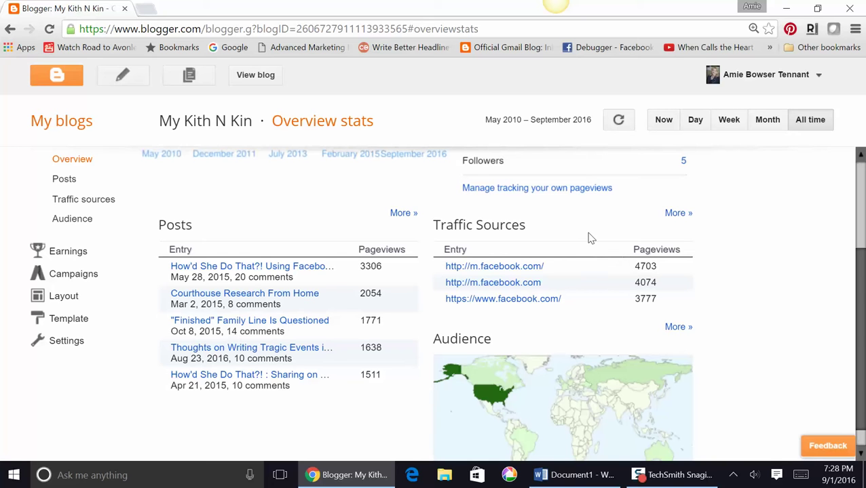
Open the full Traffic Sources stats, limit them to Month (Aug 2–31, 2016), and review them
left_click(674, 214)
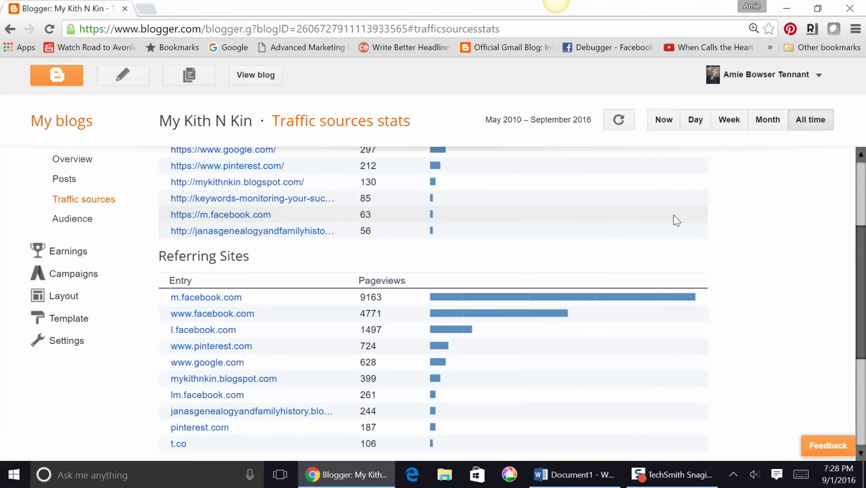
left_click(860, 155)
scroll(861, 155, "up", 4)
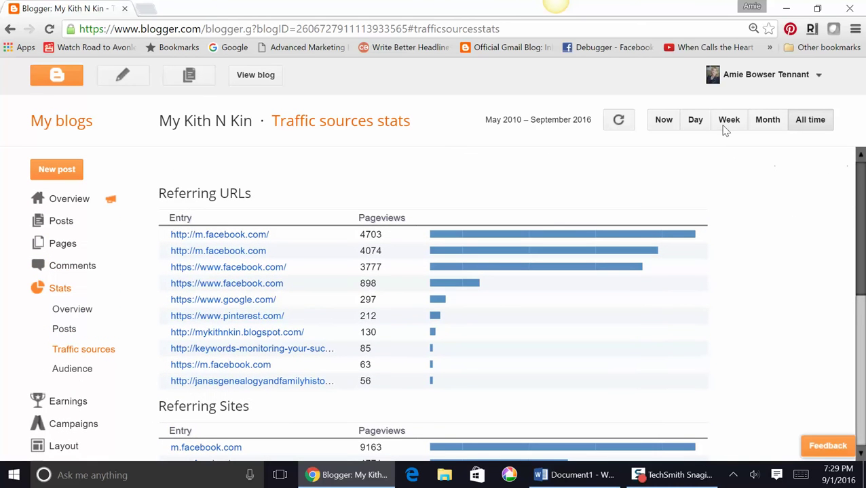
left_click(770, 120)
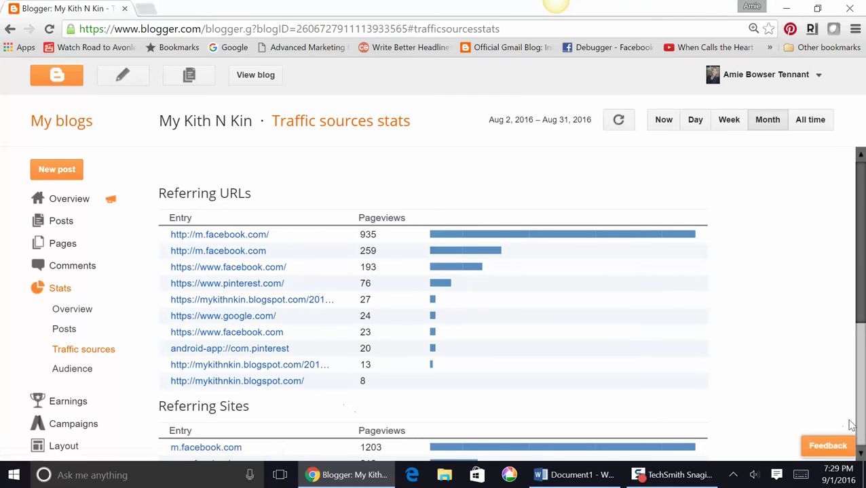
left_click(860, 455)
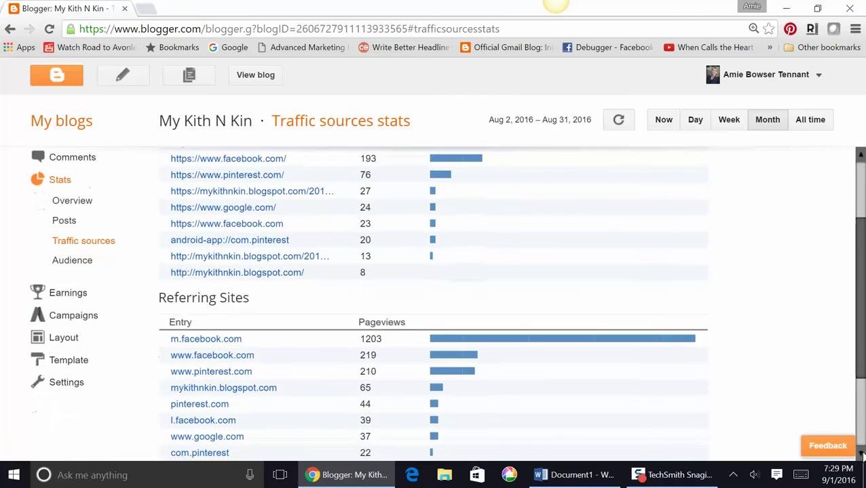
left_click(860, 456)
left_click(860, 455)
left_click(860, 456)
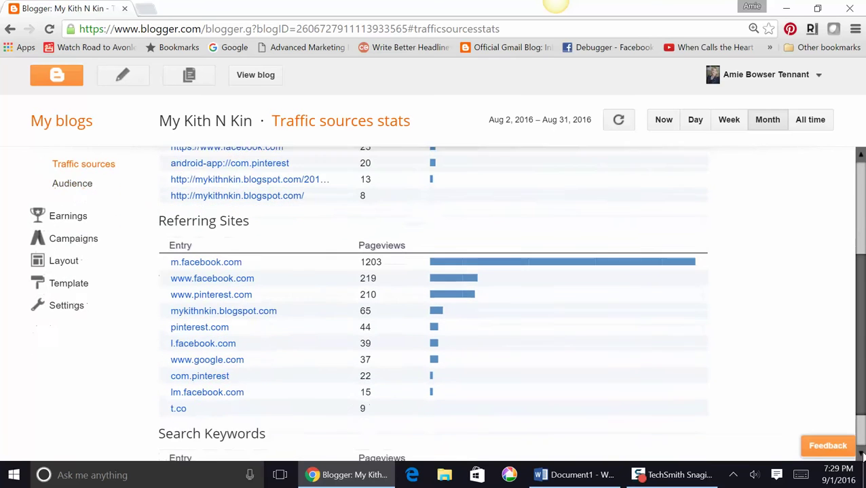
left_click(861, 456)
left_click(860, 456)
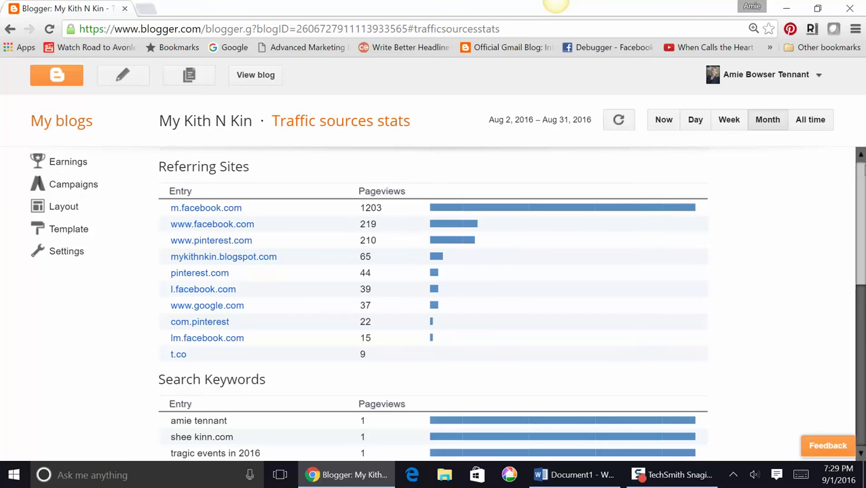
scroll(854, 162, "up", 3)
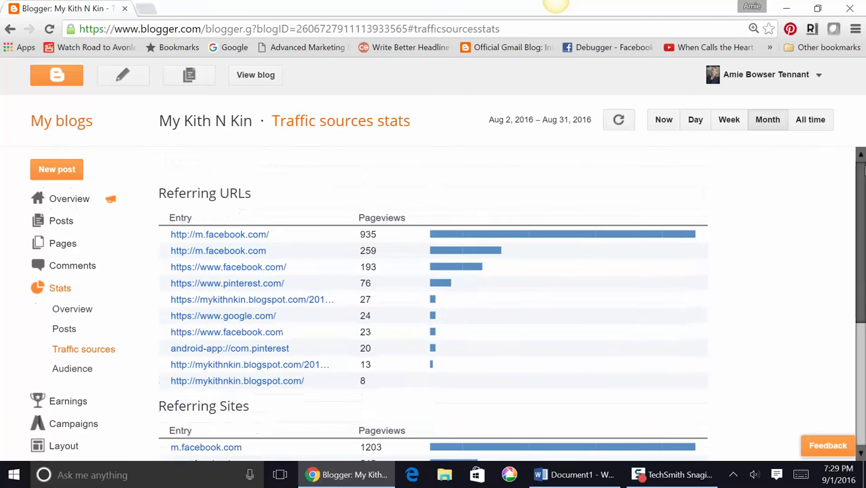
left_click(70, 201)
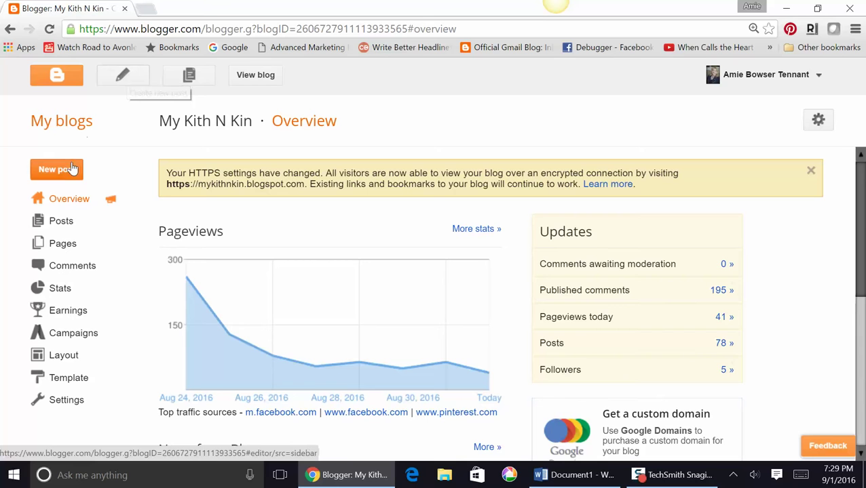
left_click(117, 78)
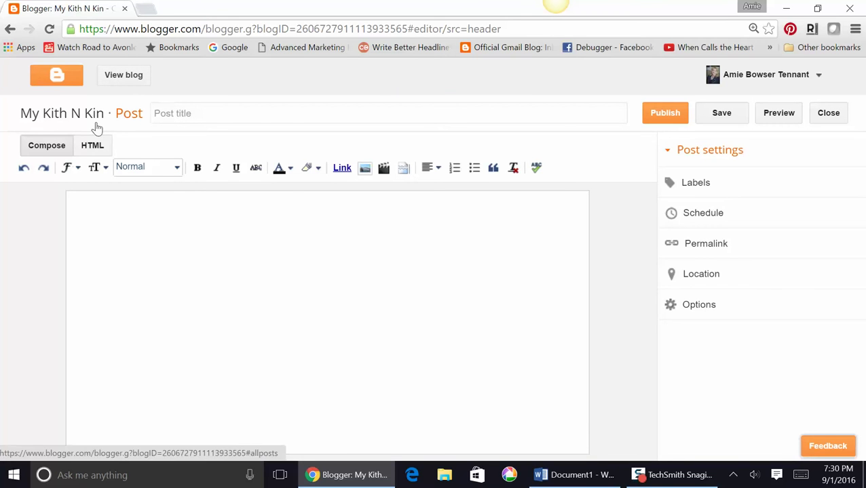
left_click(181, 113)
type("Tit")
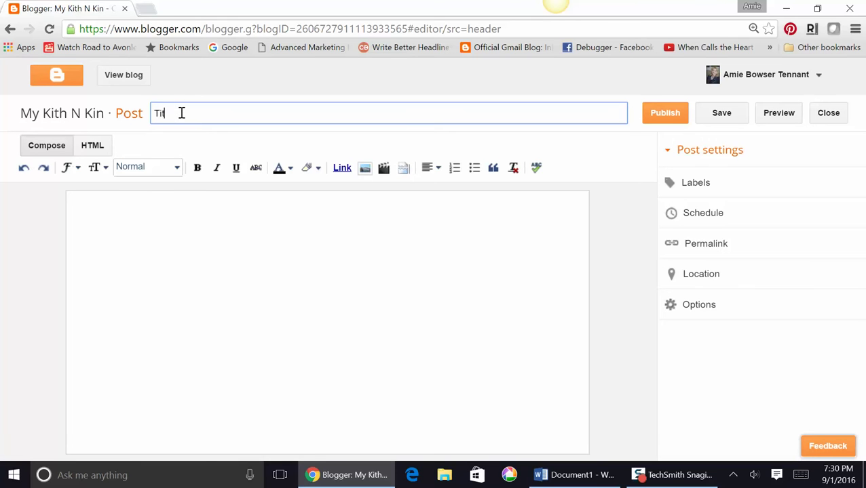
type("le of my post")
key("BackSpace")
key("BackSpace")
key("BackSpace")
key("BackSpace")
key("BackSpace")
key("BackSpace")
key("BackSpace")
key("BackSpace")
key("BackSpace")
key("BackSpace")
key("BackSpace")
key("BackSpace")
key("BackSpace")
key("BackSpace")
key("BackSpace")
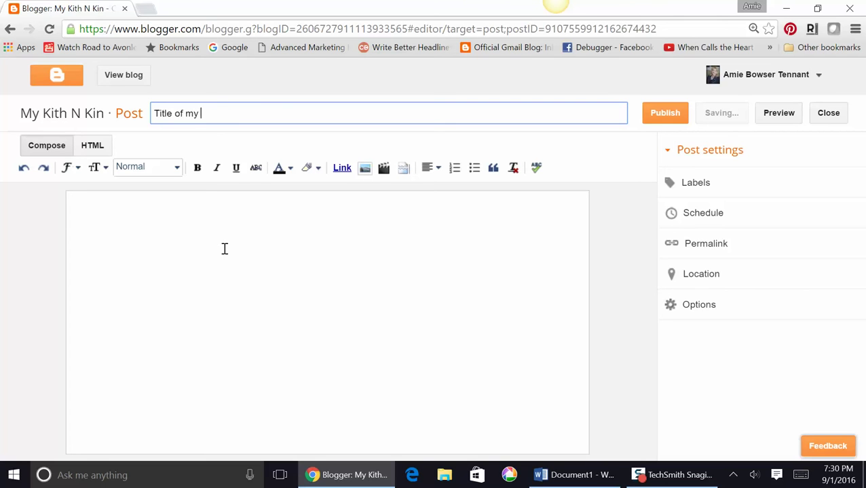
key("BackSpace")
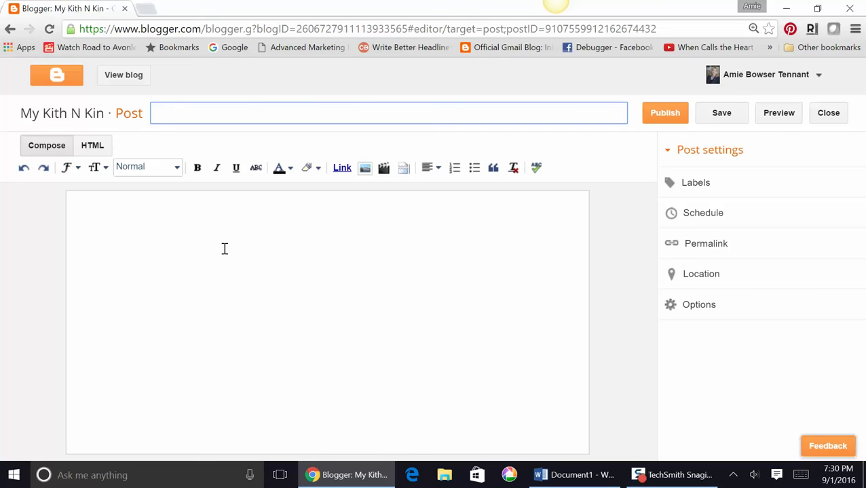
type("Edmund West of Clark County")
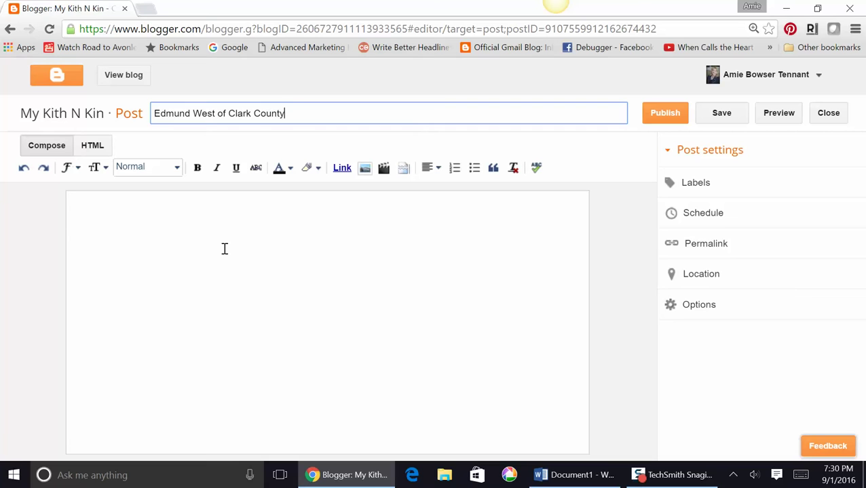
type(", Ohio")
Move into the empty post body and inspect the paragraph style and text size options
left_click(214, 240)
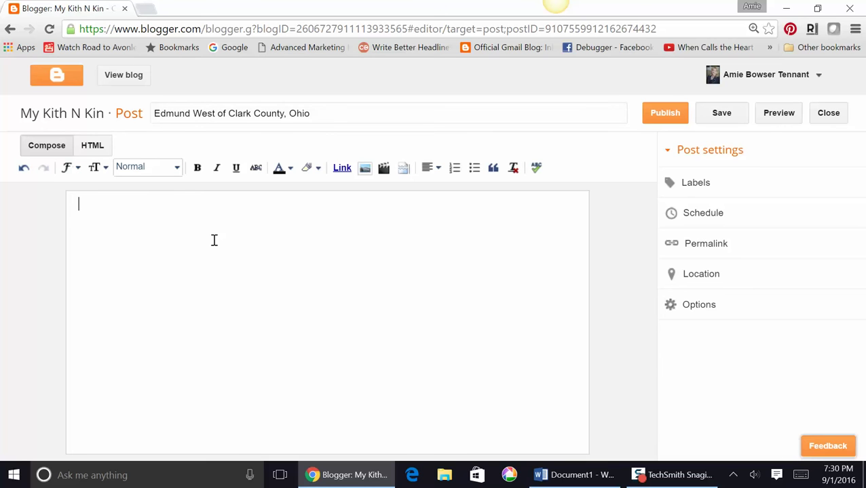
left_click(175, 170)
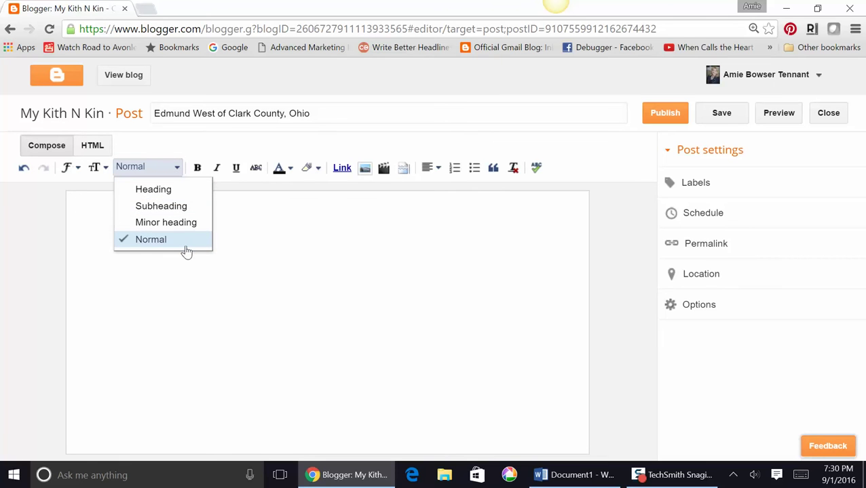
left_click(102, 168)
left_click(106, 171)
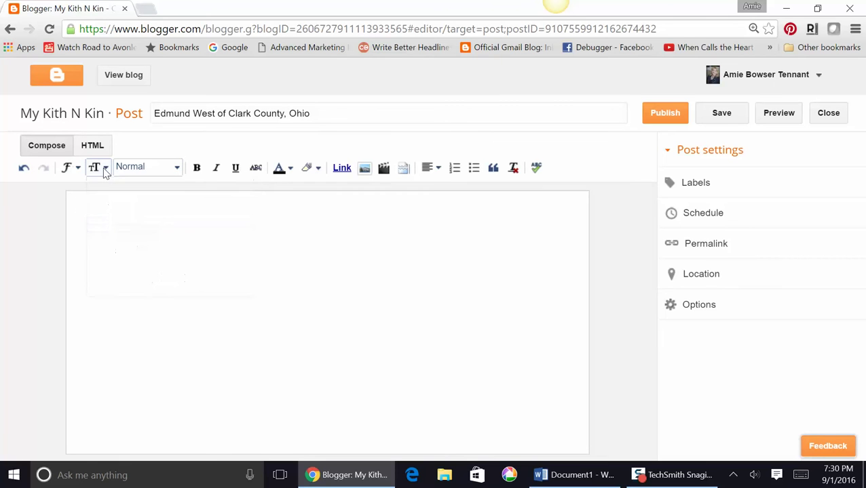
left_click(105, 171)
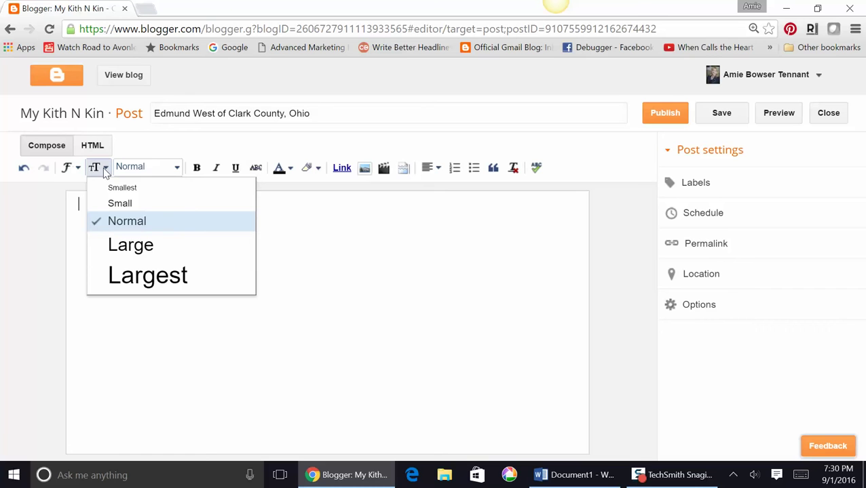
left_click(105, 171)
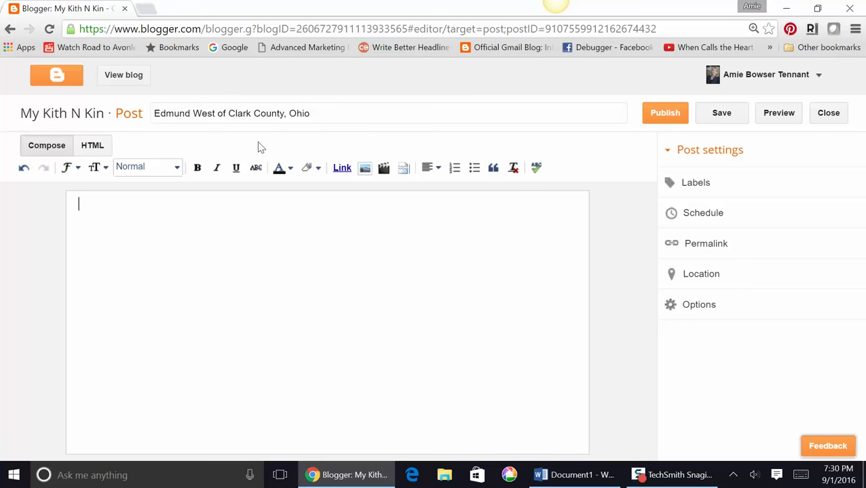
left_click(695, 196)
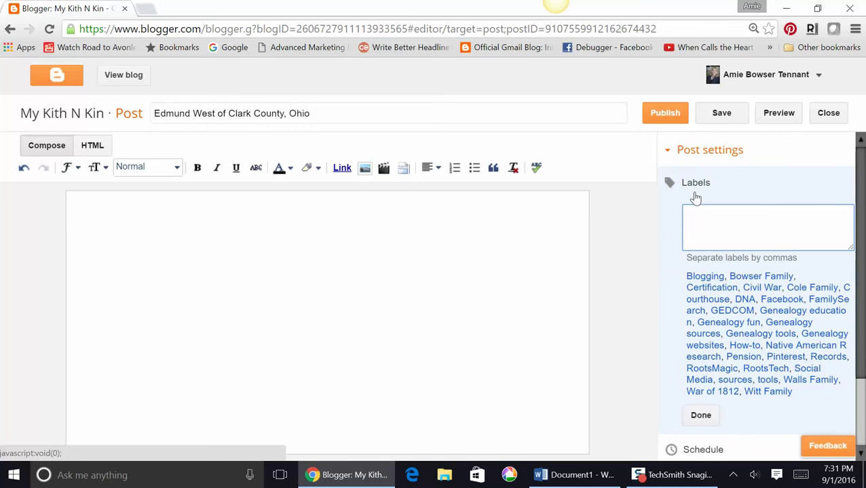
Type 'West Family' as a label, then delete it and leave the labels field empty
type("West Family")
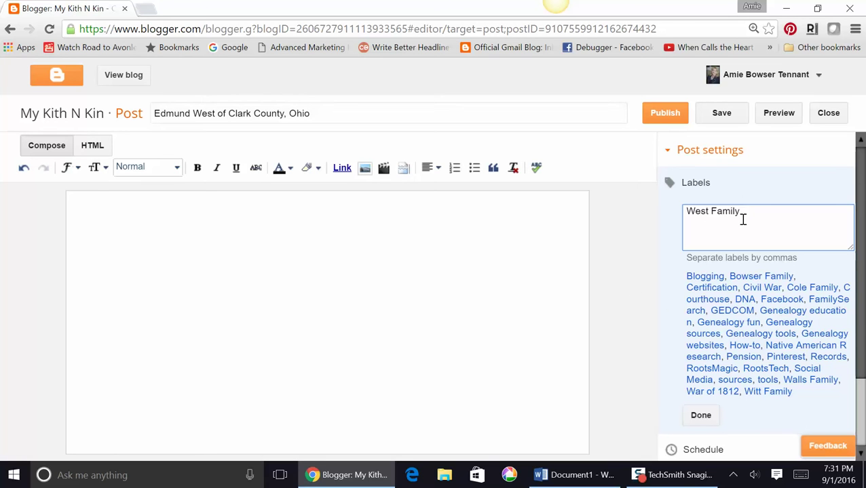
key("BackSpace")
key("BackSpace")
key("BackSpace")
key("BackSpace")
key("BackSpace")
key("BackSpace")
key("BackSpace")
key("BackSpace")
key("BackSpace")
key("BackSpace")
left_click(618, 264)
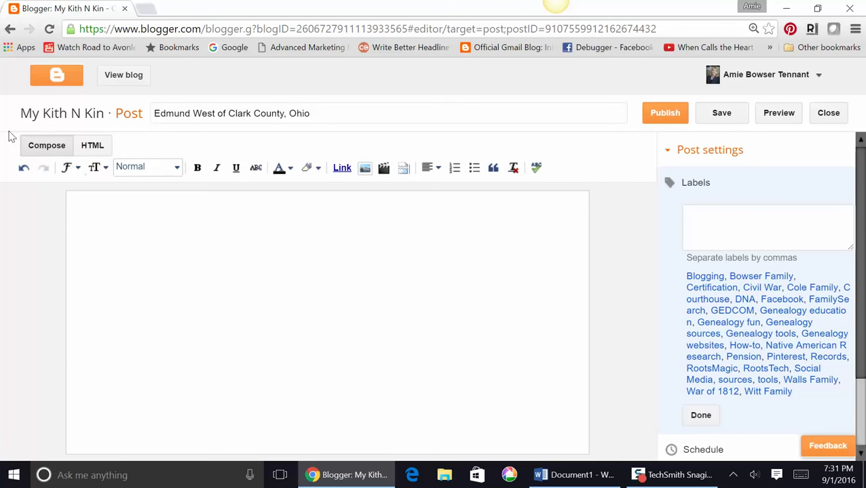
Return to My Kith N Kin's post list and open 'Following the Wrong Family Line: Not a Mistake after All' for editing
left_click(61, 81)
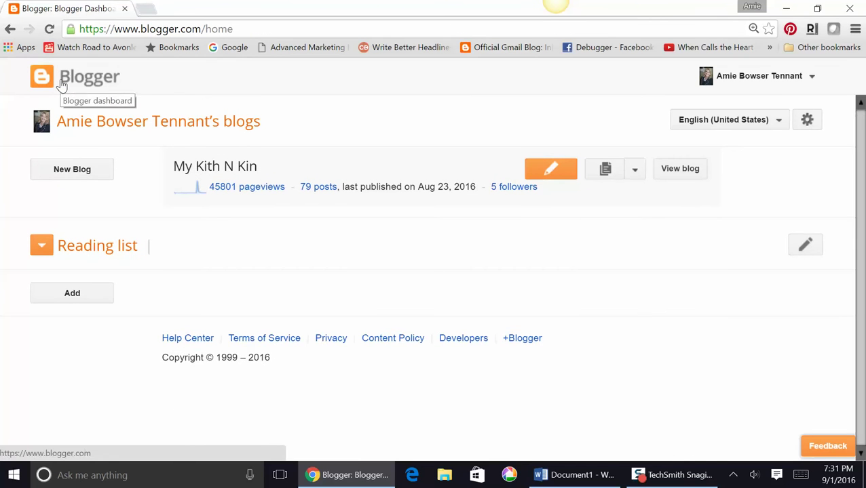
left_click(227, 171)
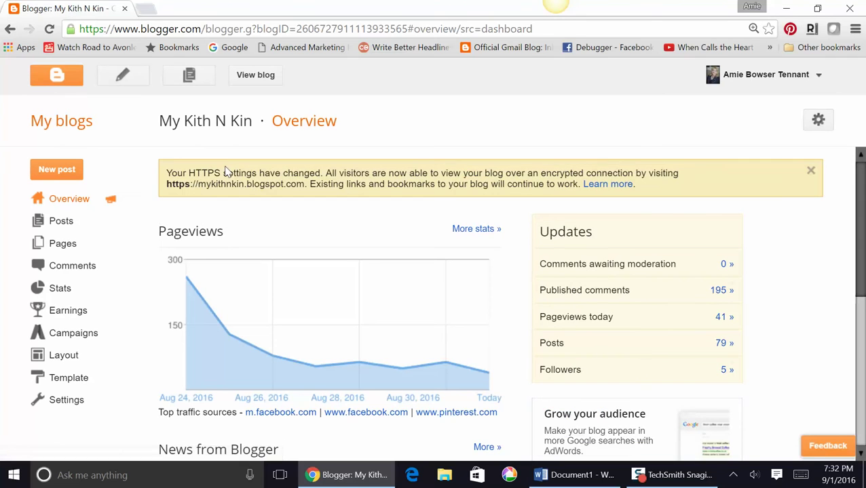
left_click(66, 225)
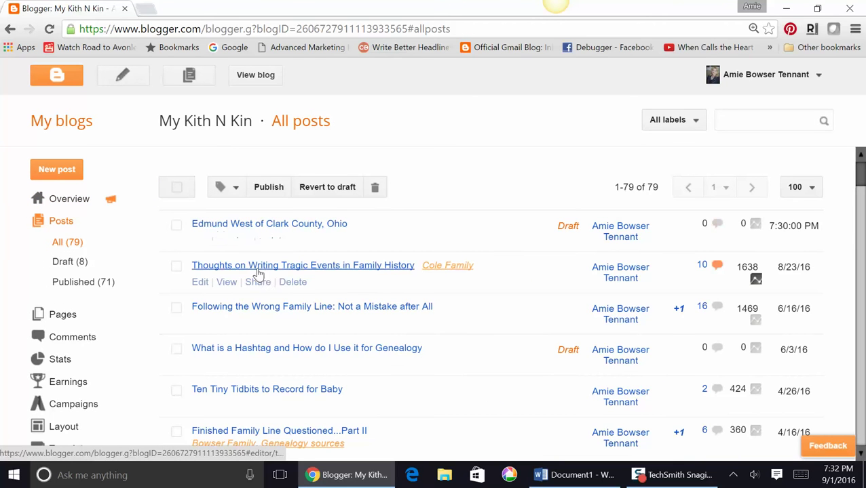
left_click(267, 309)
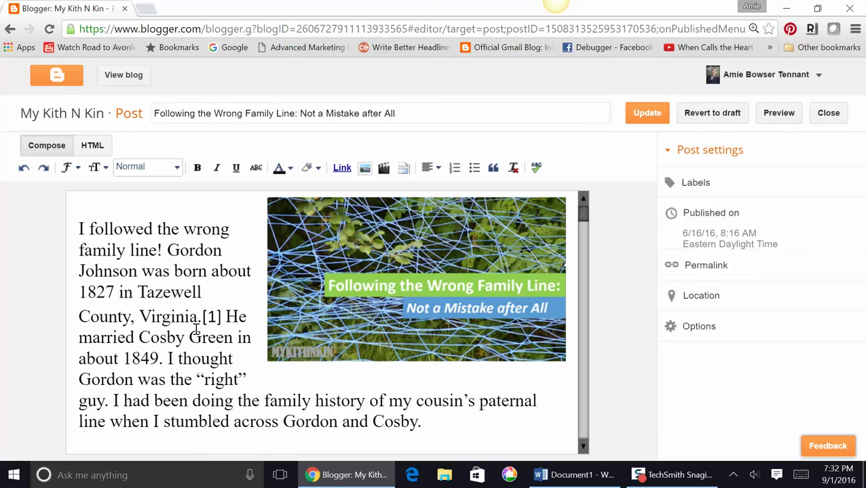
left_click(724, 192)
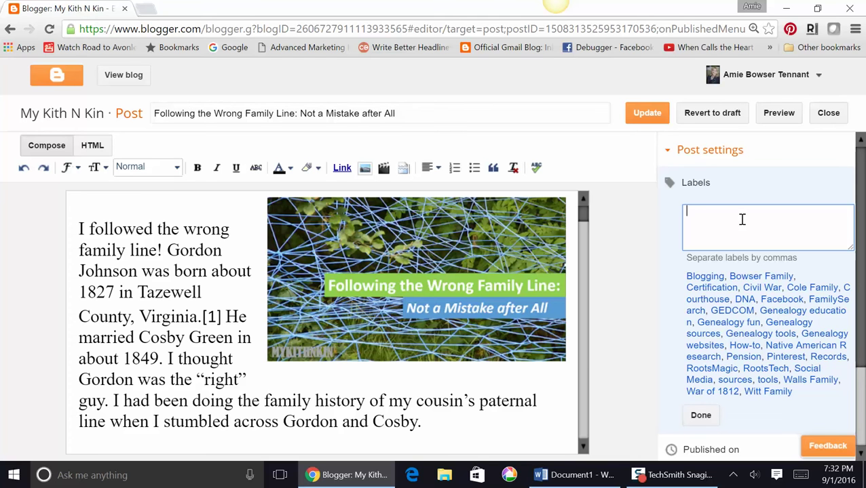
Add the 'Cole Family' label to the post and scroll through its preview
type("Cole Family")
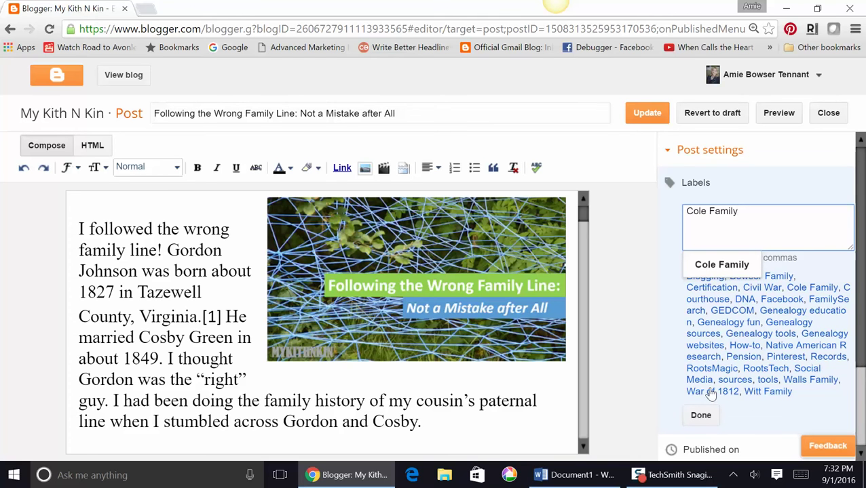
left_click(702, 417)
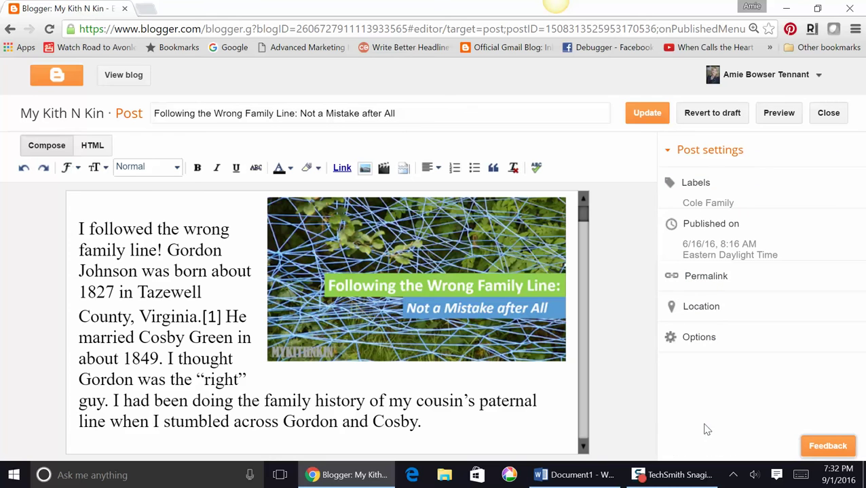
left_click(584, 447)
scroll(583, 447, "down", 10)
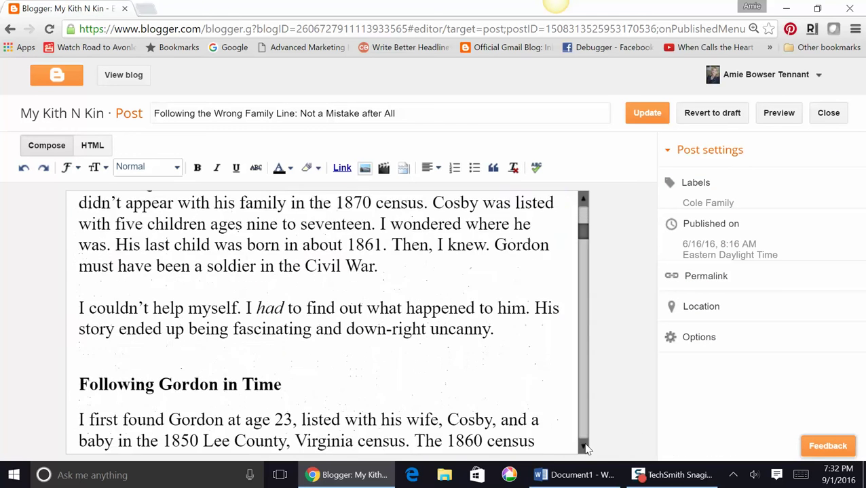
scroll(584, 448, "down", 5)
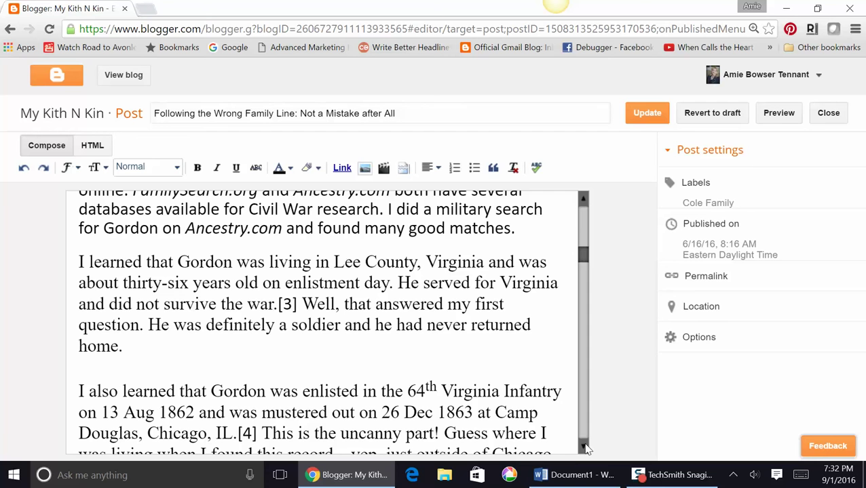
scroll(585, 448, "down", 8)
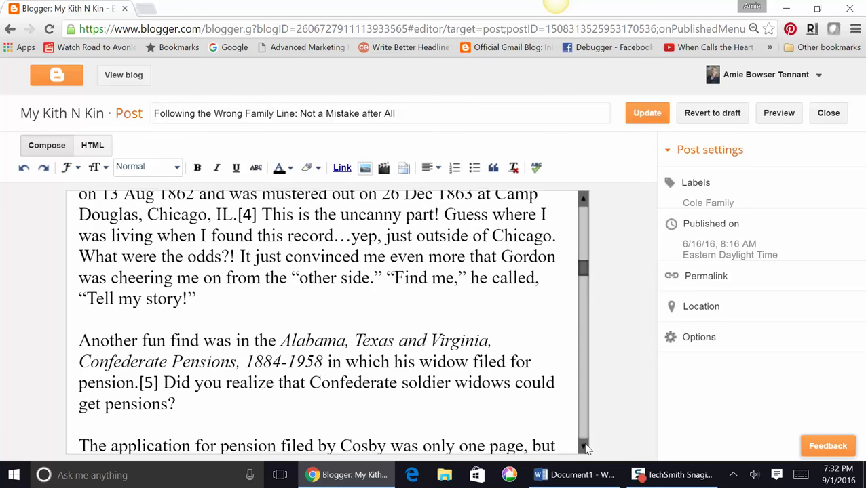
scroll(585, 448, "down", 3)
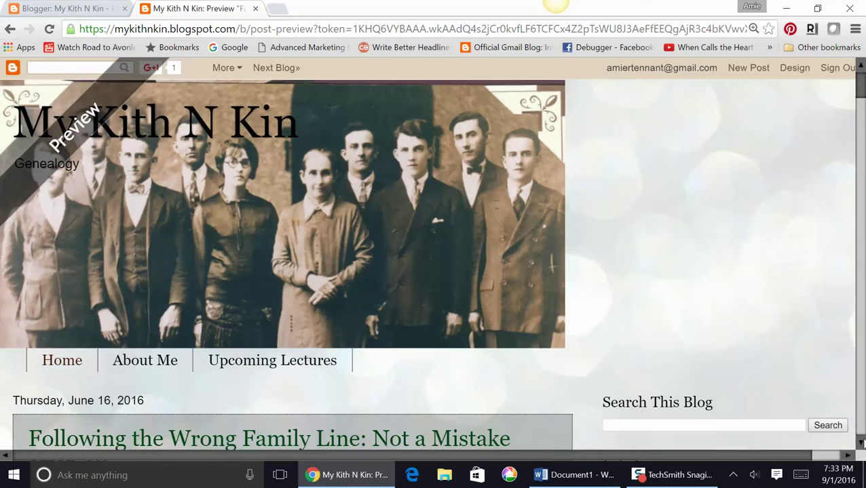
Scroll down through the preview of 'Following the Wrong Family Line' to read the whole post
scroll(862, 442, "down", 5)
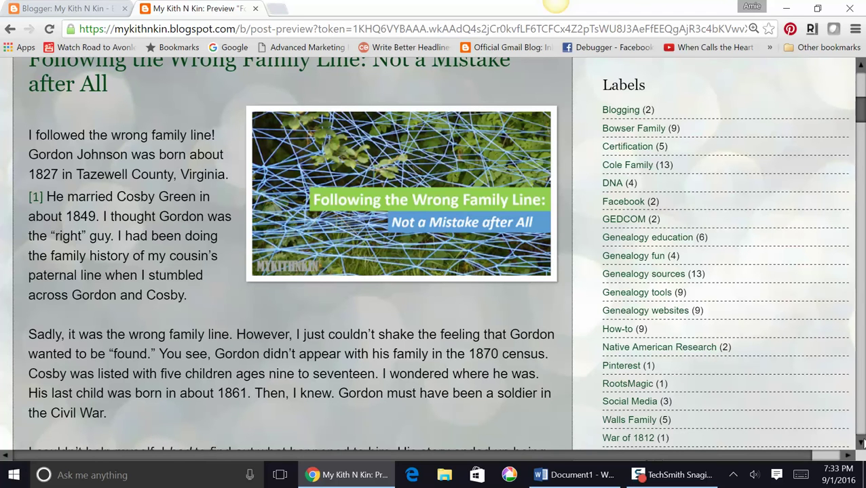
scroll(862, 442, "down", 3)
scroll(862, 442, "down", 1)
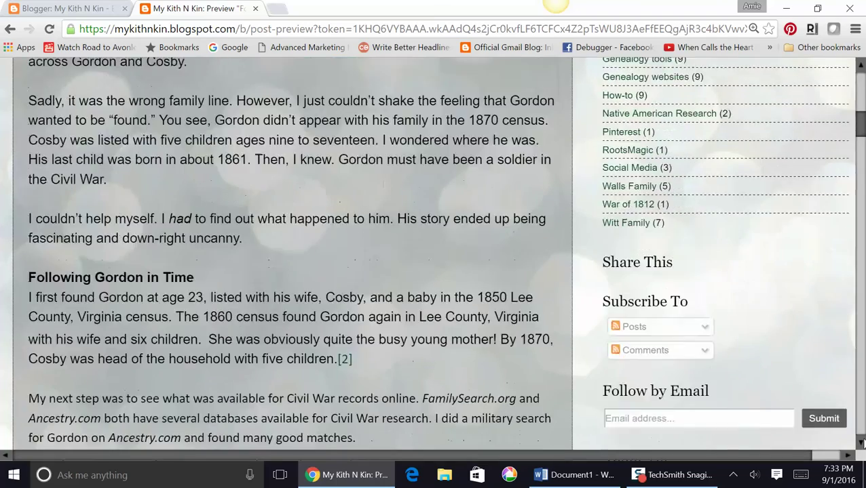
scroll(862, 442, "down", 3)
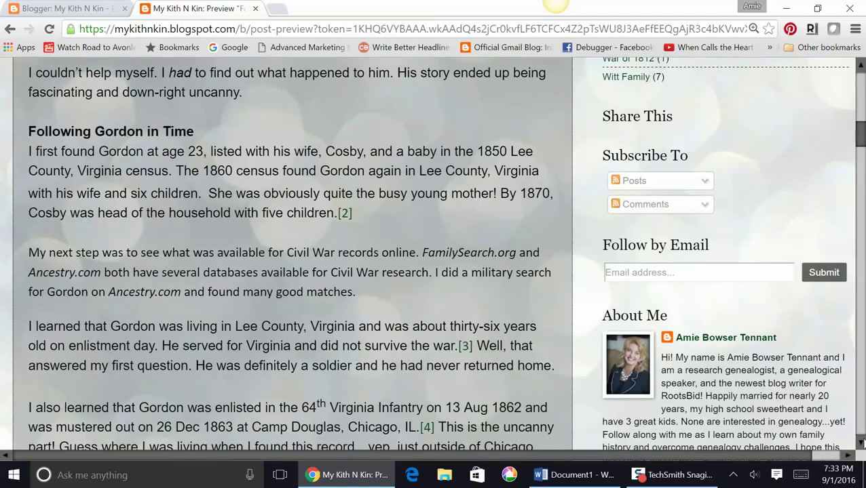
scroll(862, 442, "down", 2)
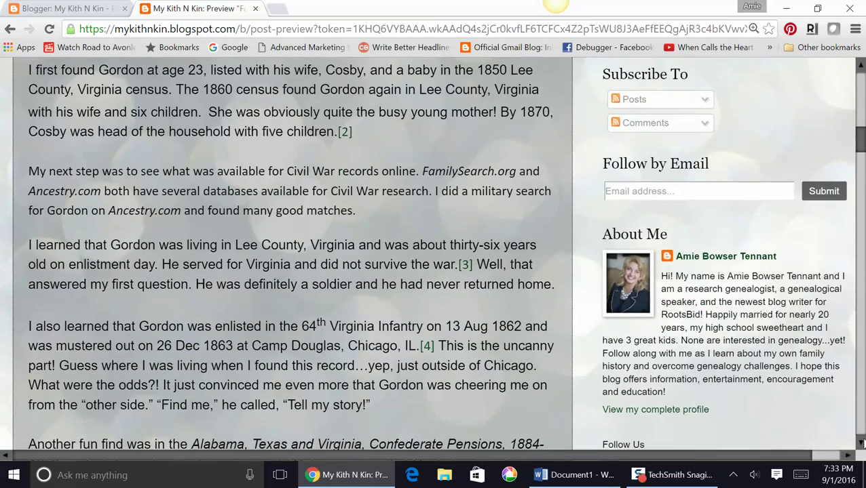
scroll(862, 442, "down", 4)
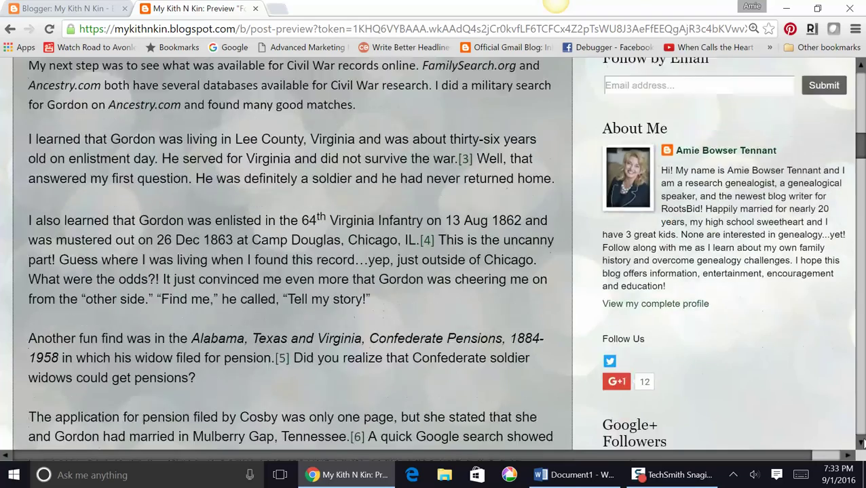
scroll(862, 442, "down", 6)
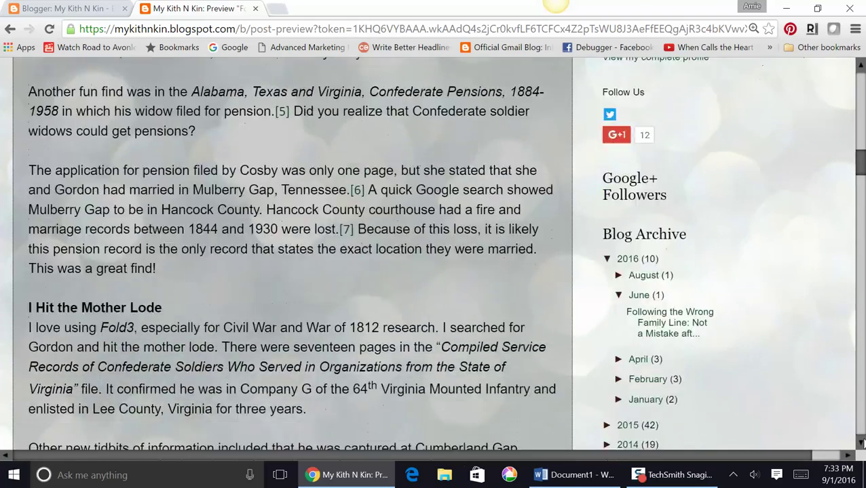
scroll(862, 442, "down", 6)
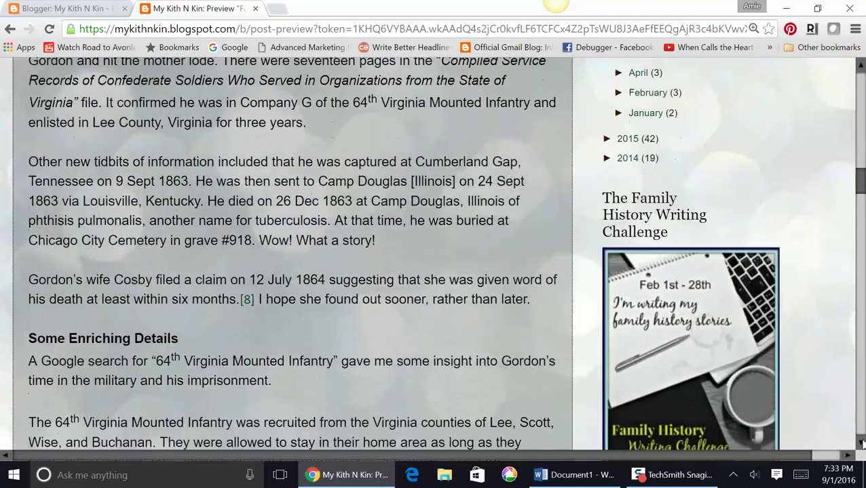
scroll(862, 443, "down", 5)
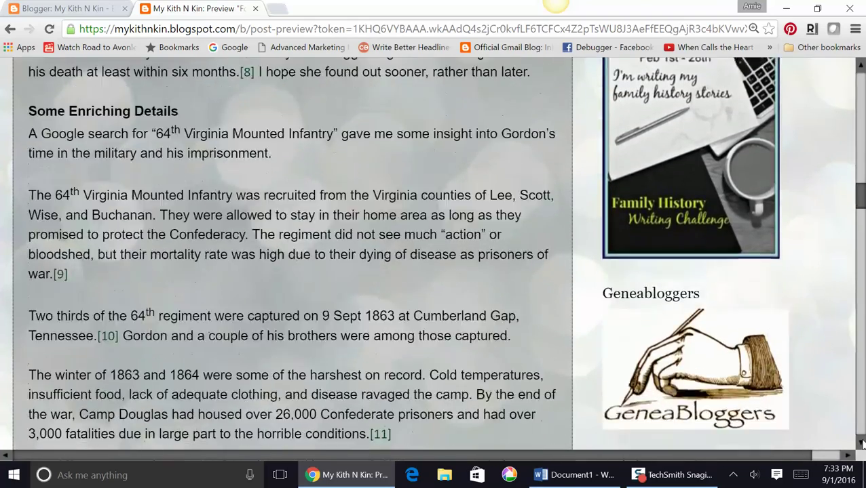
scroll(862, 442, "down", 10)
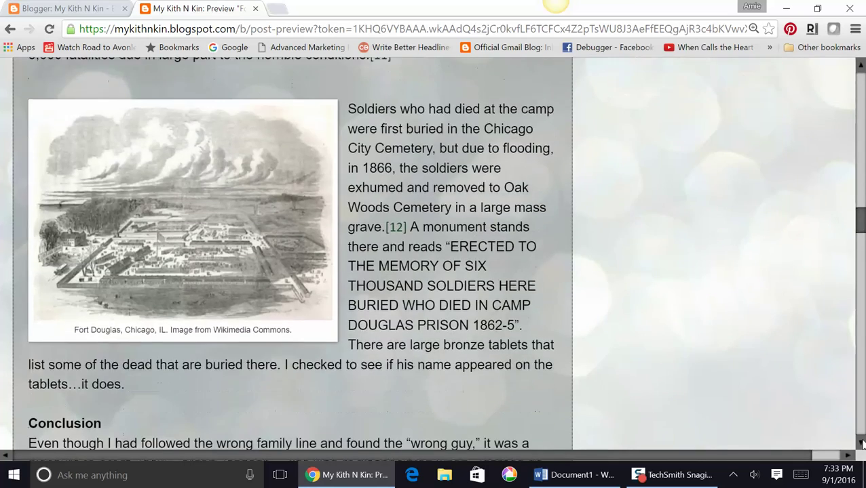
scroll(862, 442, "down", 8)
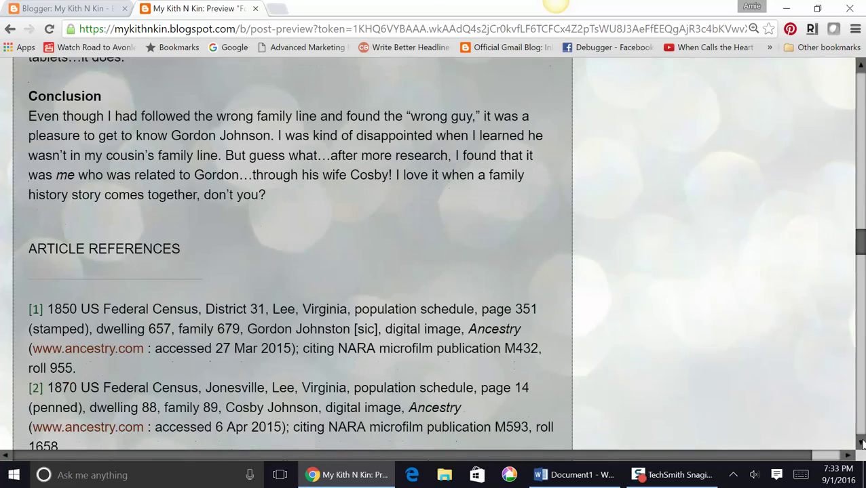
Return to the top of the preview and close the preview tab
left_click(860, 87)
left_click(860, 83)
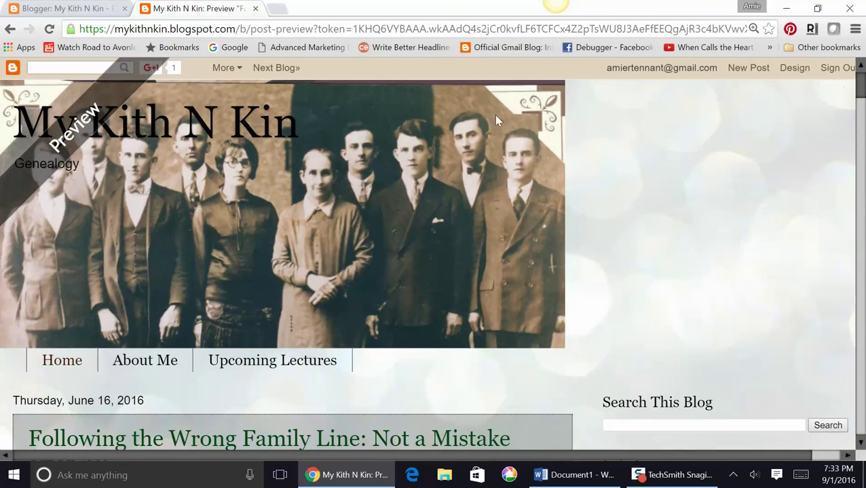
left_click(256, 9)
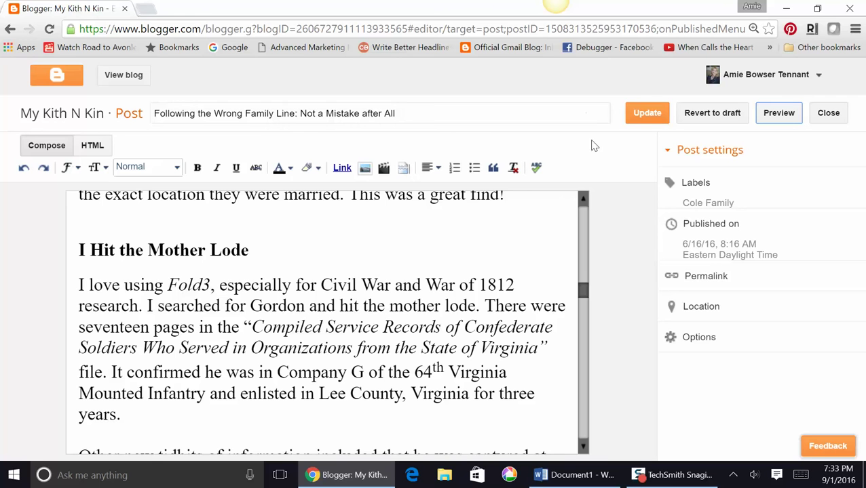
Go from the post editor via the Blogger home to My Kith N Kin's All posts list of 79 posts
left_click(584, 202)
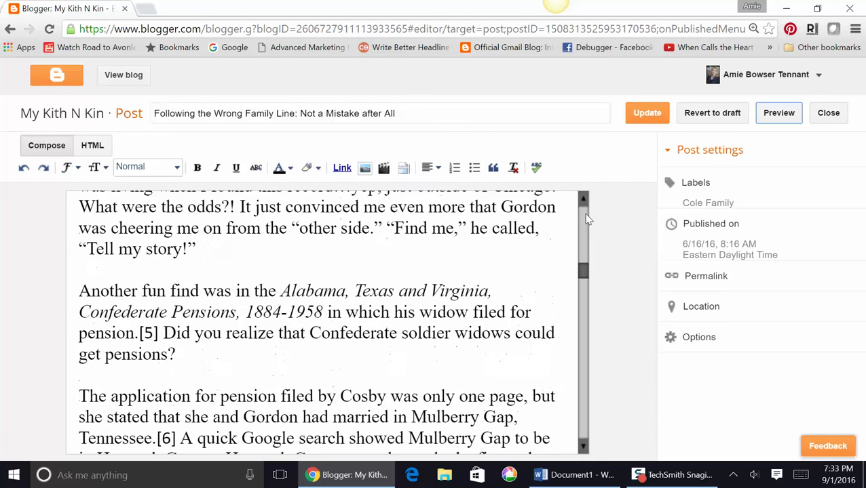
left_click(583, 216)
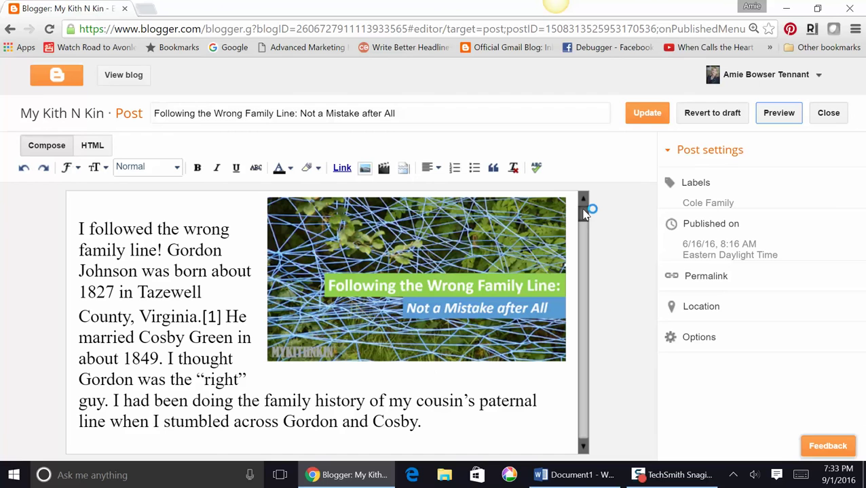
left_click(40, 80)
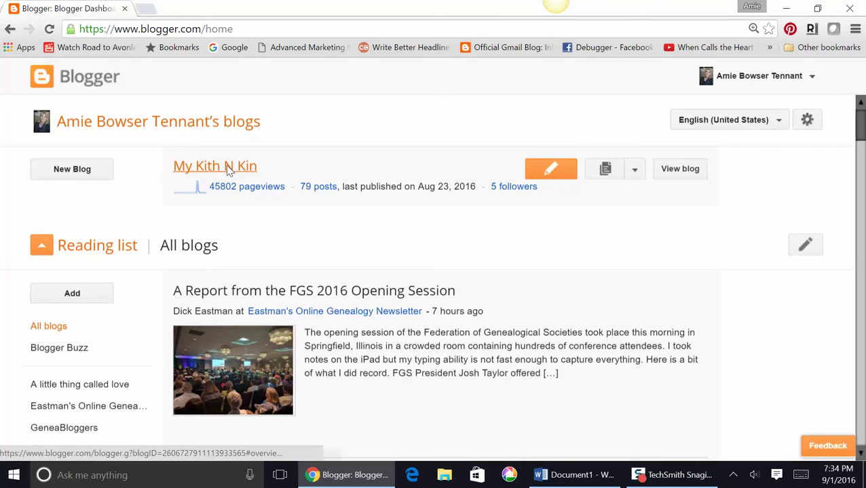
left_click(228, 169)
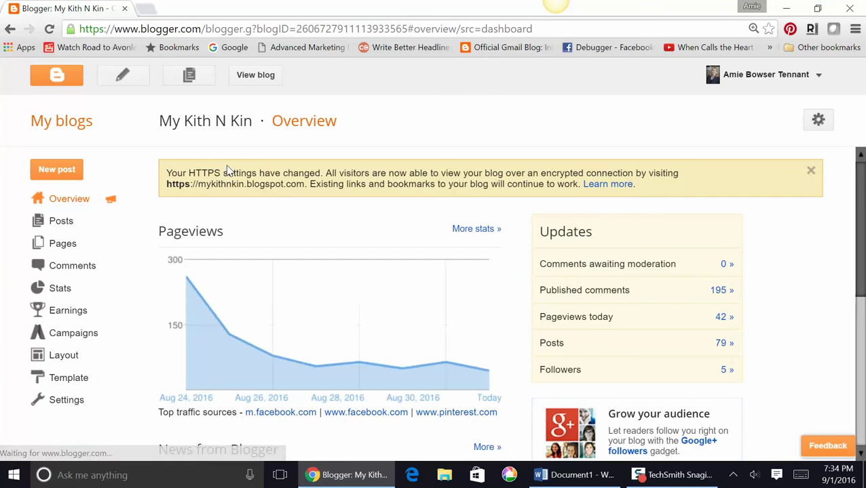
left_click(70, 227)
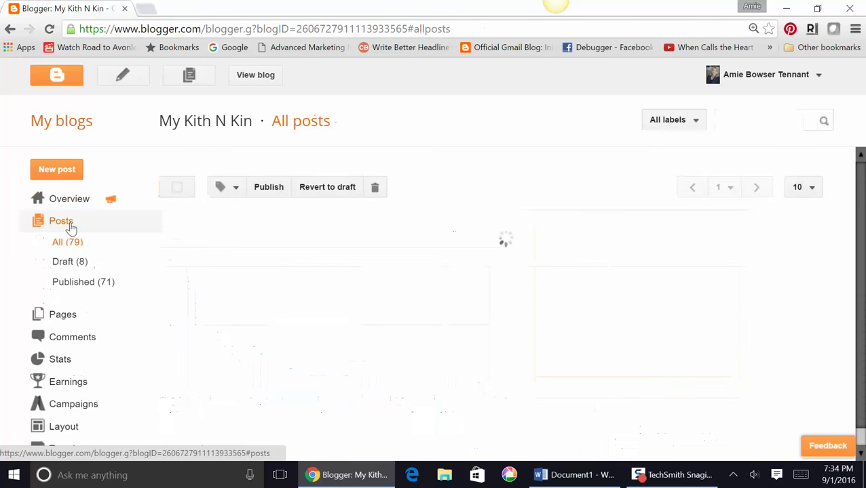
mouse_move(237, 347)
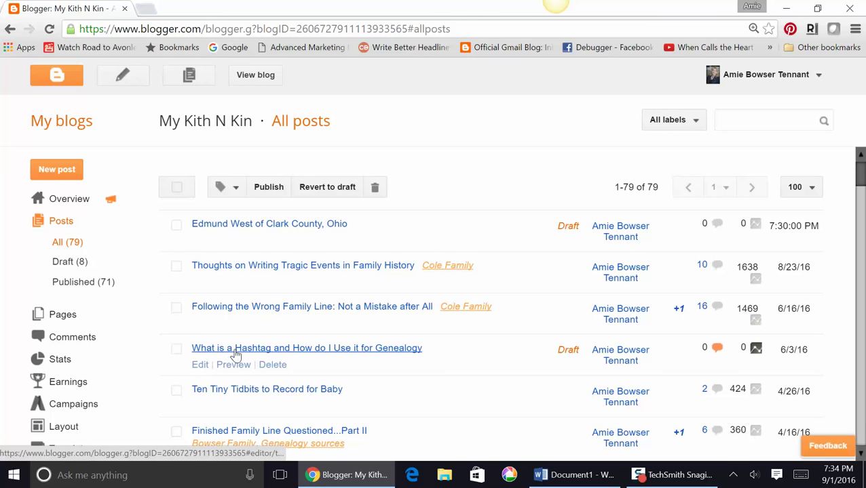
Inspect the Hashtag draft's opening sentence, then the Tragic Events post, and return to the Blogger home
left_click(199, 366)
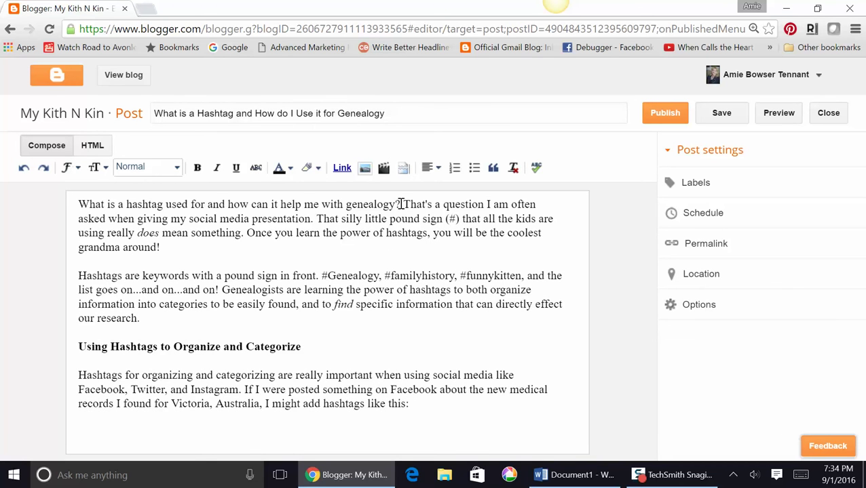
left_click(401, 204)
left_click(9, 32)
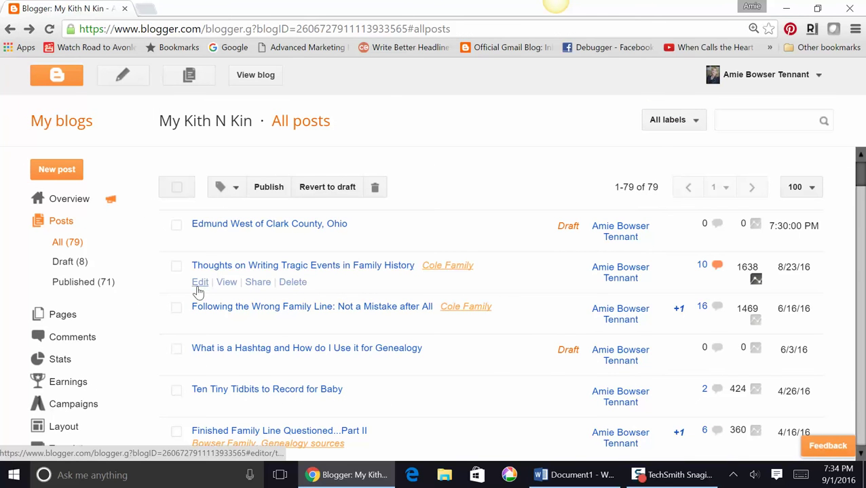
left_click(197, 285)
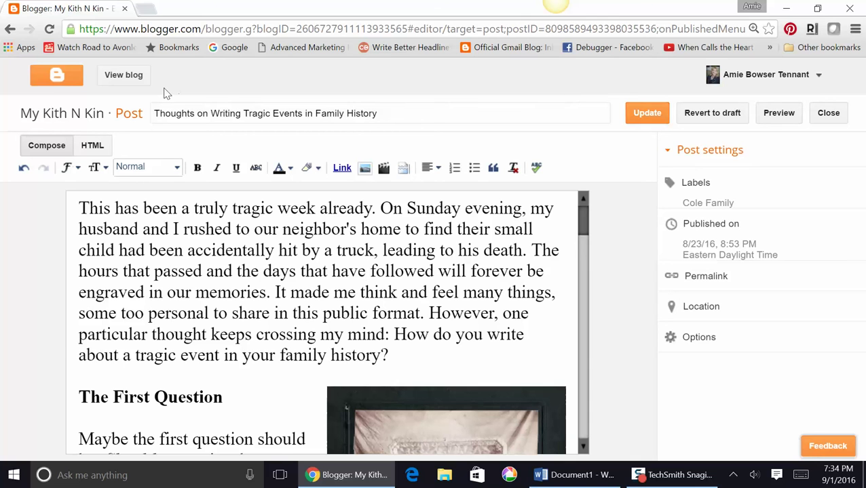
left_click(55, 83)
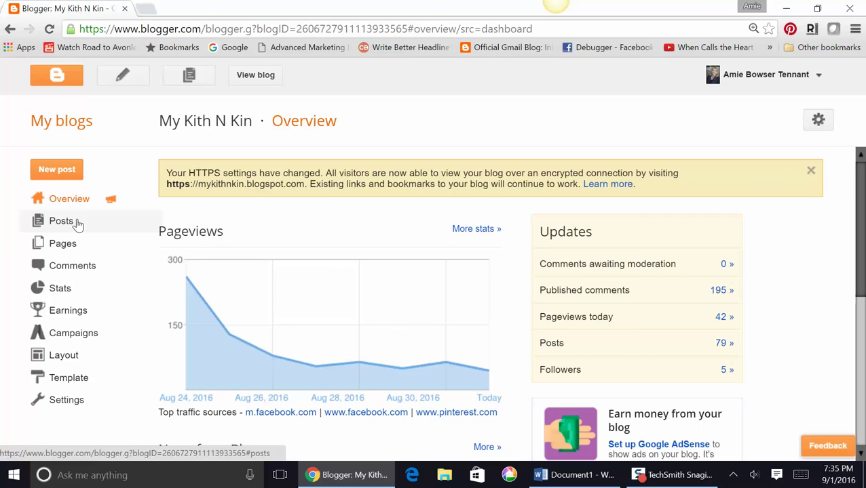
View the live My Kith N Kin blog in a new tab, then show the blog's pages list
right_click(254, 82)
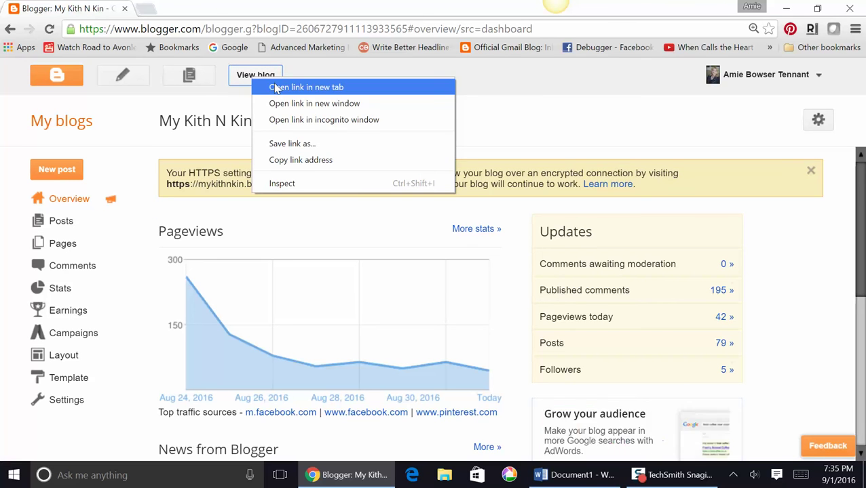
left_click(273, 84)
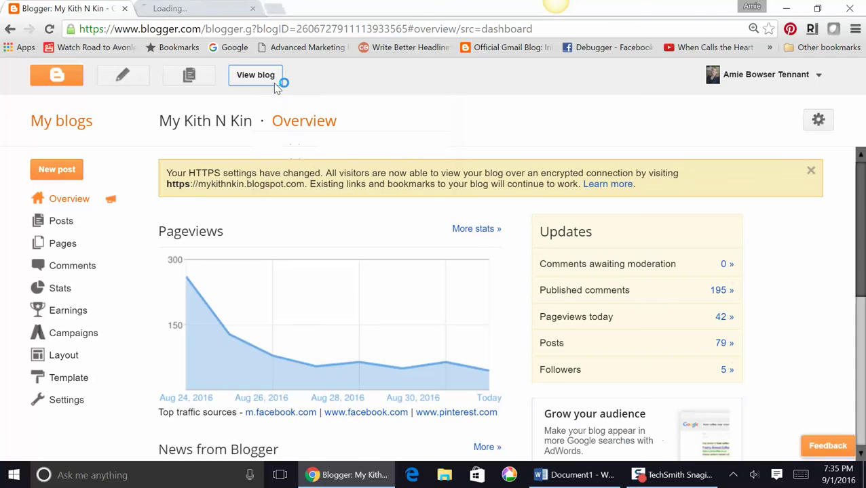
left_click(210, 8)
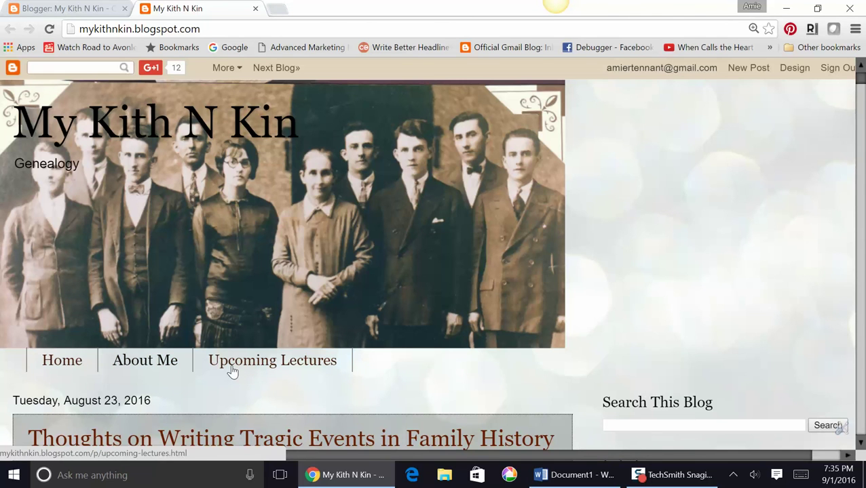
left_click(90, 10)
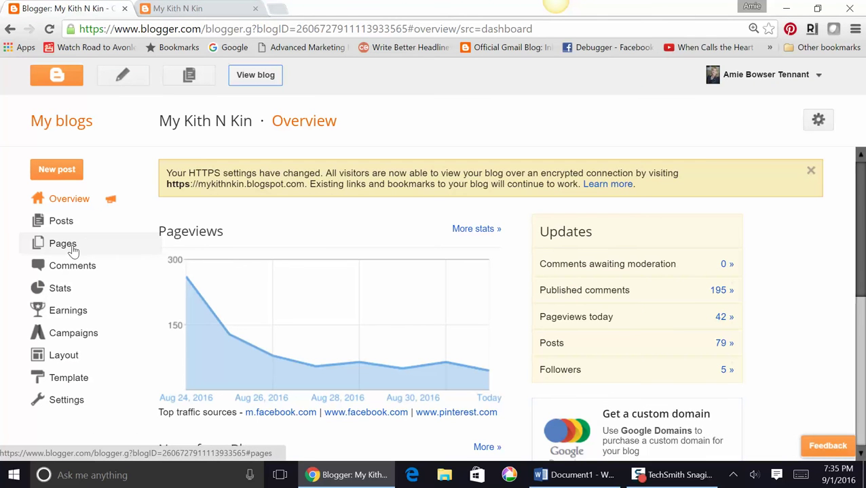
left_click(63, 244)
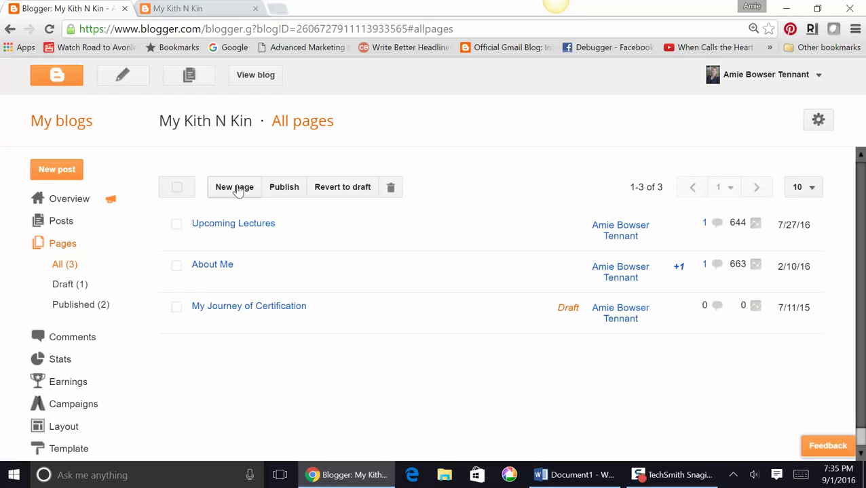
Start a new blank page titled 'Cole Family'
left_click(236, 188)
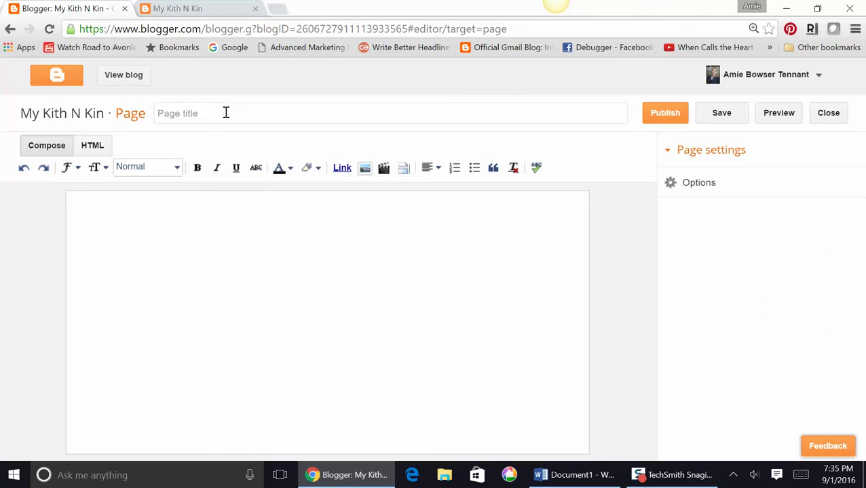
left_click(226, 112)
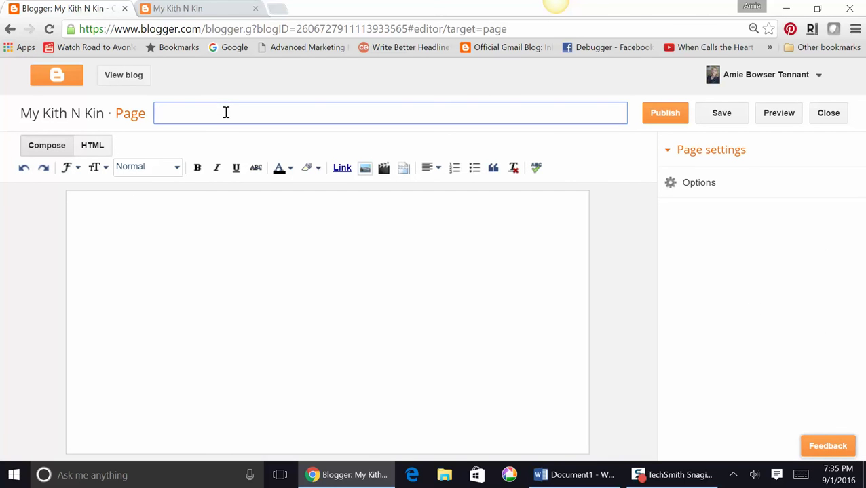
type("Cole Family")
left_click(233, 227)
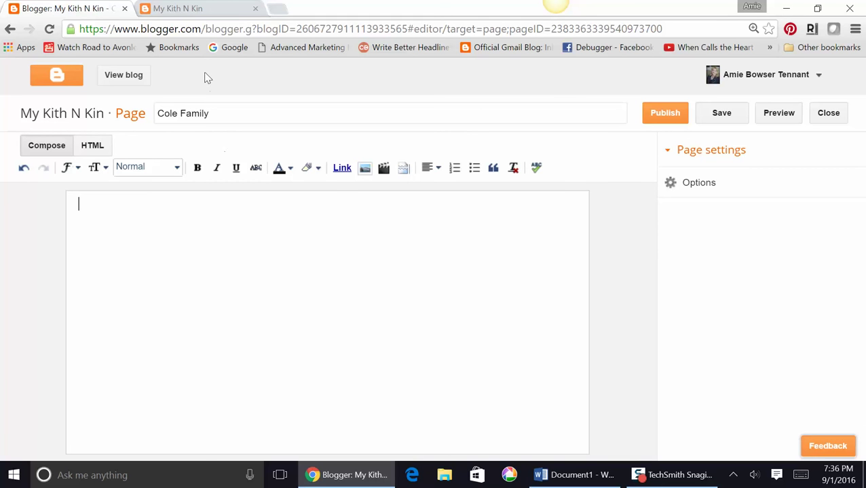
Check the live blog tab, close it, and return to the All pages list
left_click(203, 10)
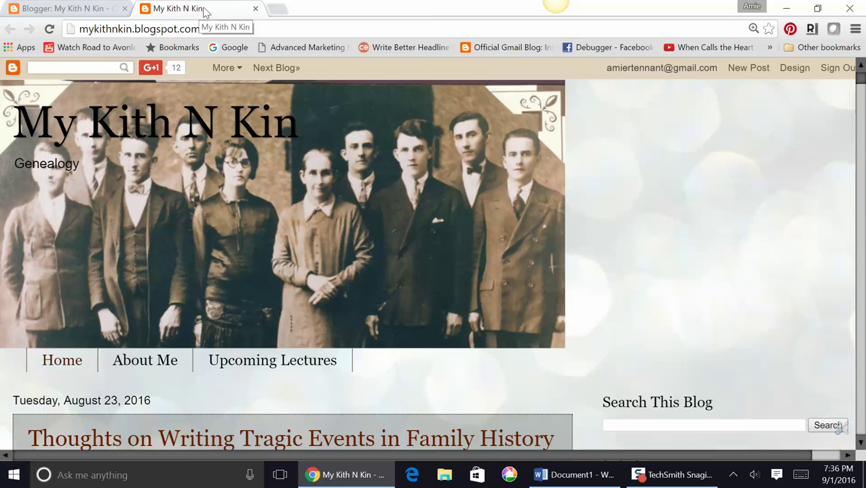
left_click(256, 9)
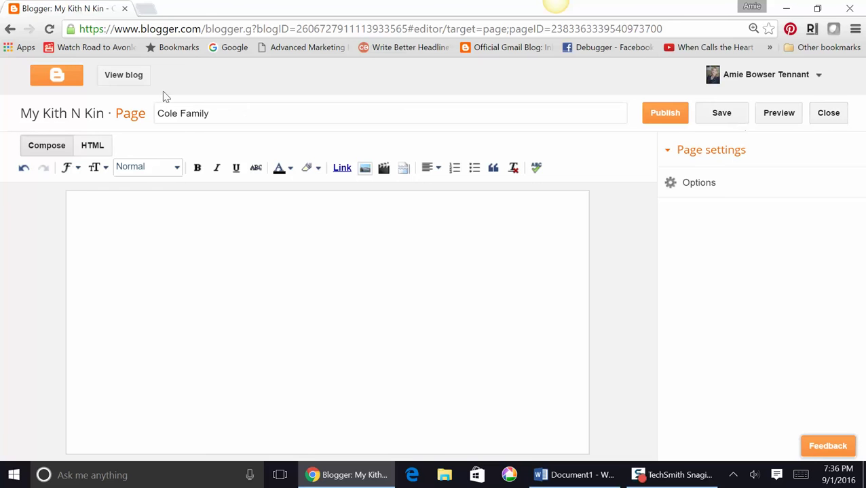
left_click(10, 29)
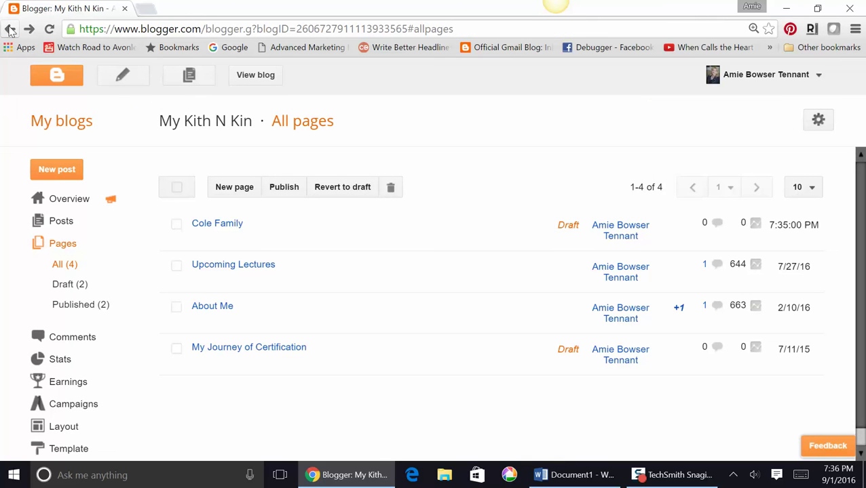
Delete the Cole Family draft page and confirm the deletion
mouse_move(194, 228)
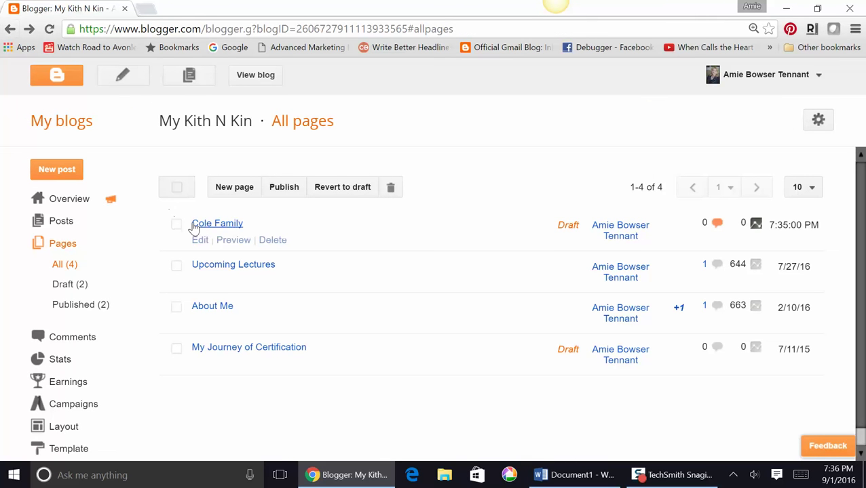
left_click(274, 241)
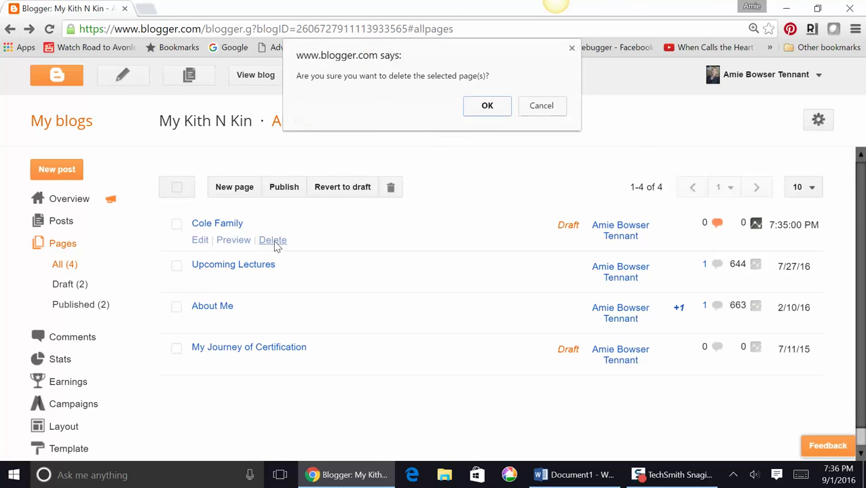
left_click(503, 108)
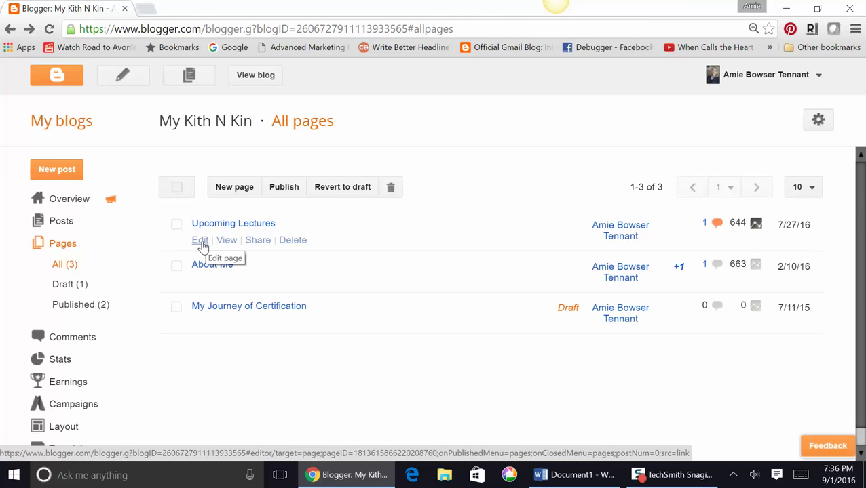
Edit Upcoming Lectures, deleting the 8, 16 and 20 Aug 2016 entries and the leftover blank lines
left_click(200, 242)
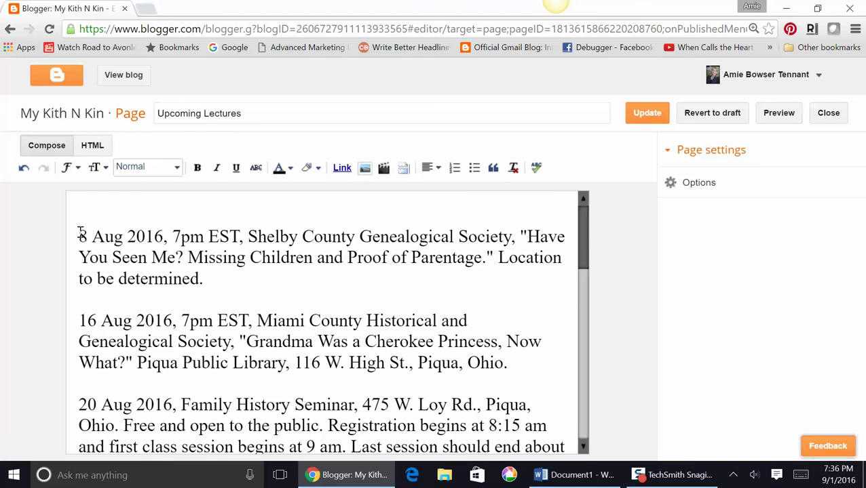
left_click_drag(79, 236, 216, 284)
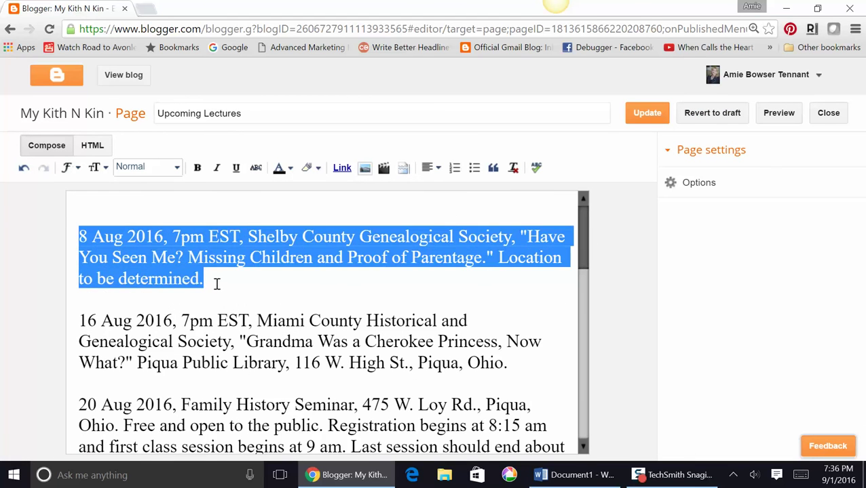
key("BackSpace")
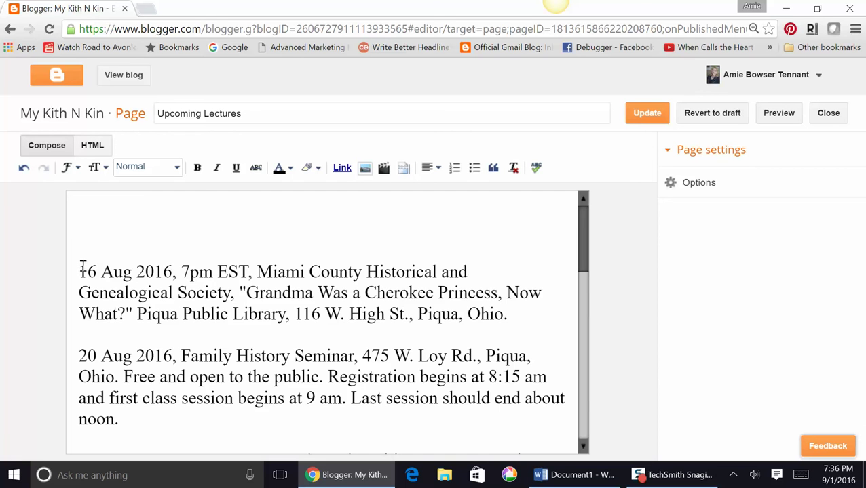
left_click_drag(80, 268, 333, 410)
key("BackSpace")
key("BackSpace")
key("BackSpace")
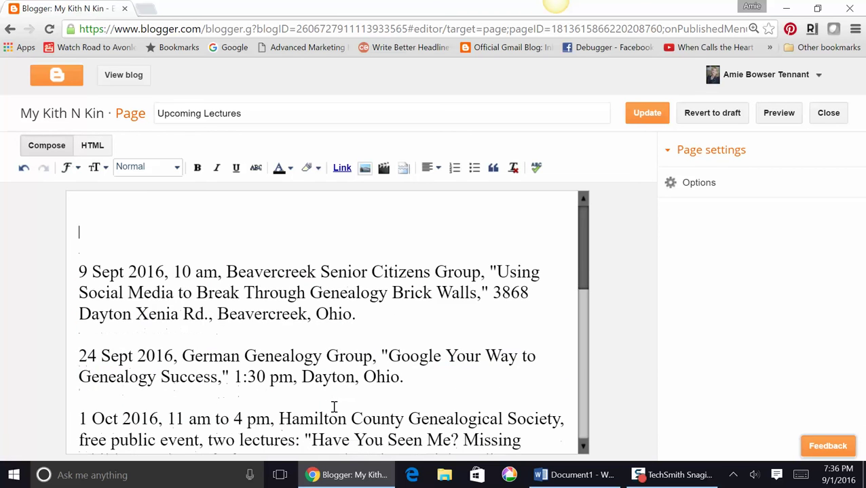
key("BackSpace")
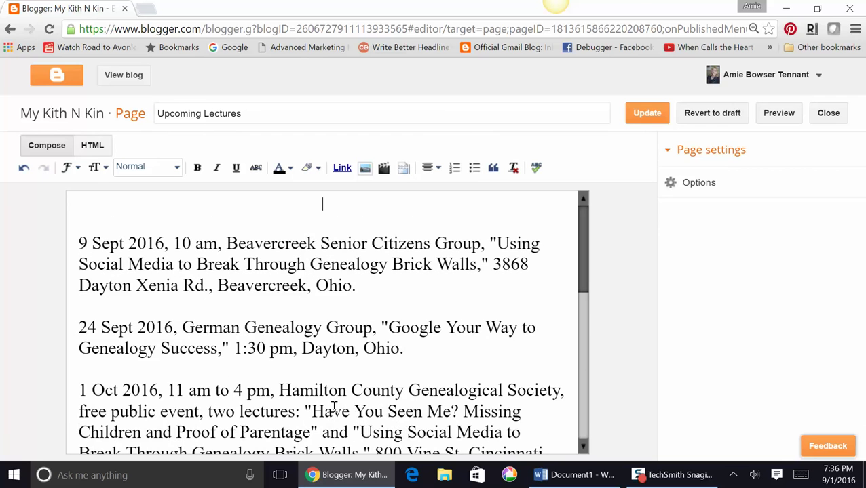
key("Delete")
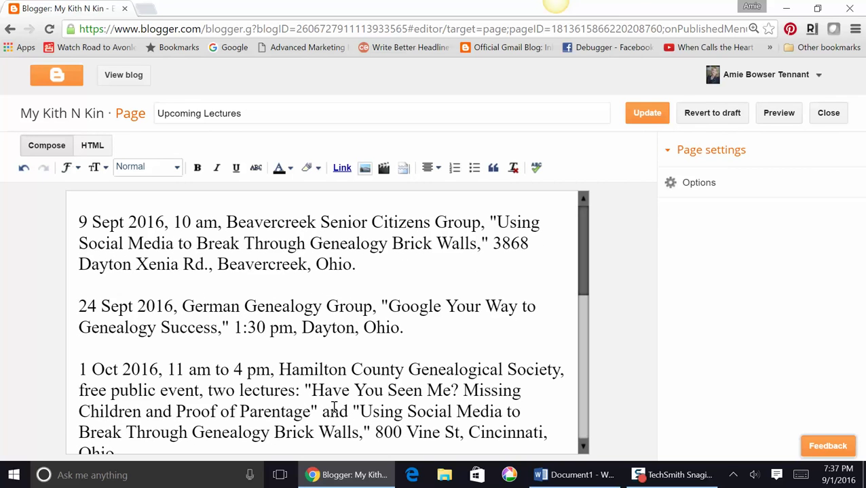
Place the cursor below the 9 Sept entry and preview the edited page
left_click(252, 278)
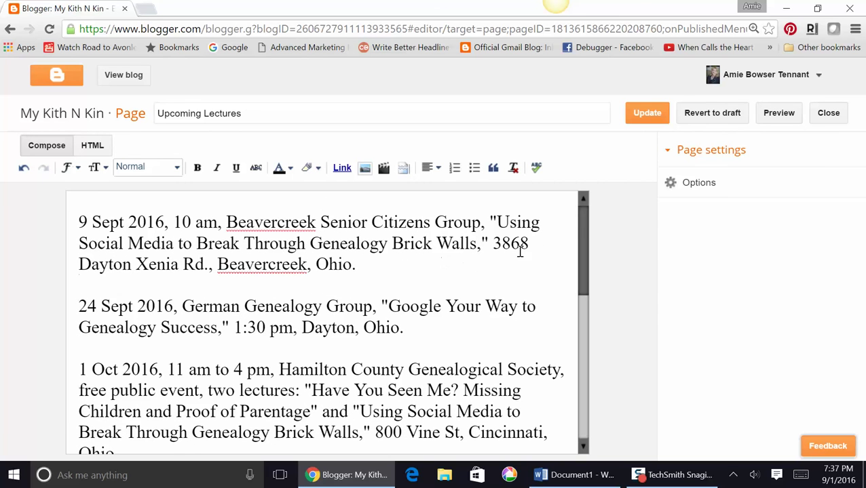
left_click_drag(585, 227, 570, 216)
left_click(779, 115)
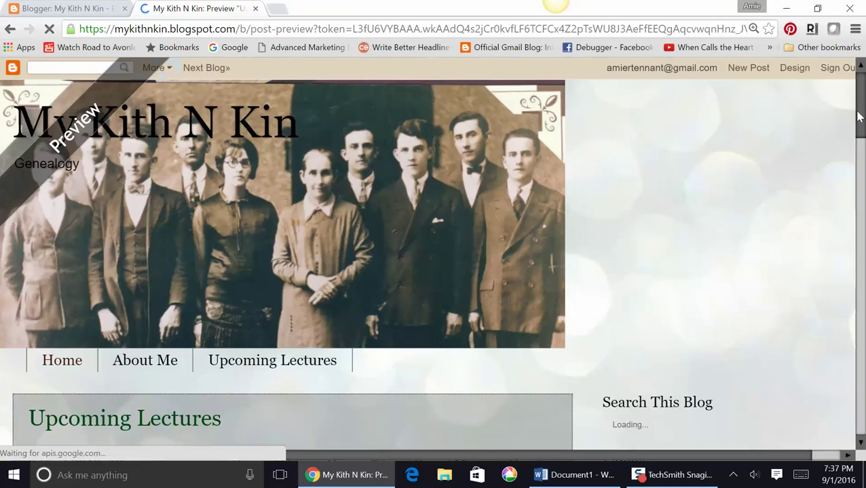
Close the preview and save the Upcoming Lectures page with Update
left_click_drag(860, 117, 856, 68)
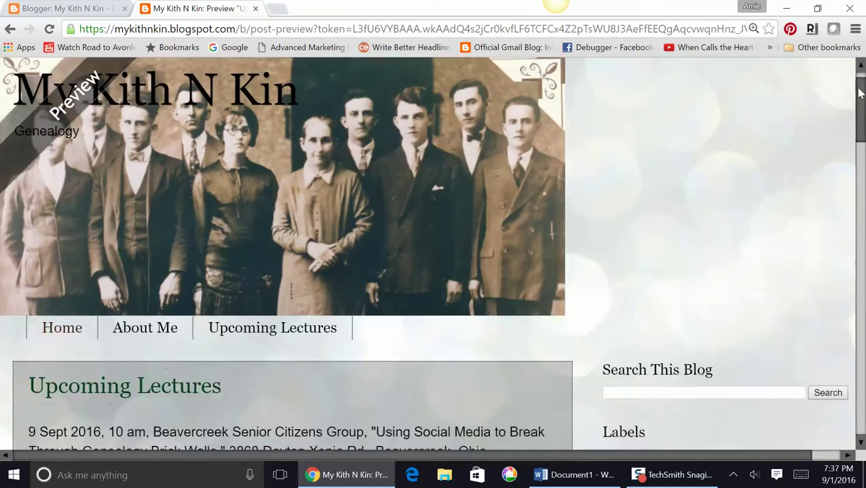
left_click(256, 9)
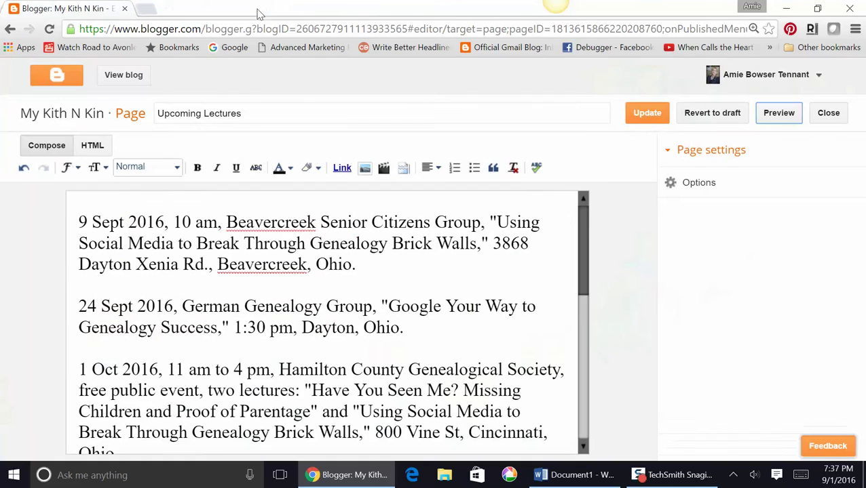
left_click(649, 121)
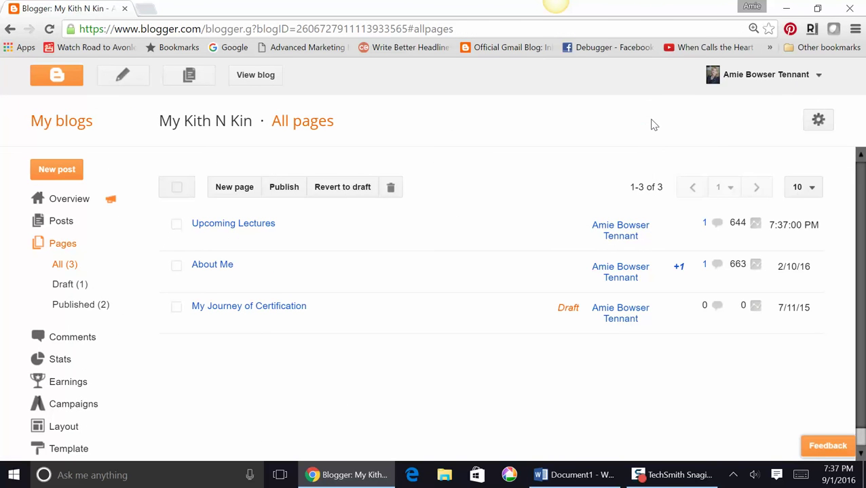